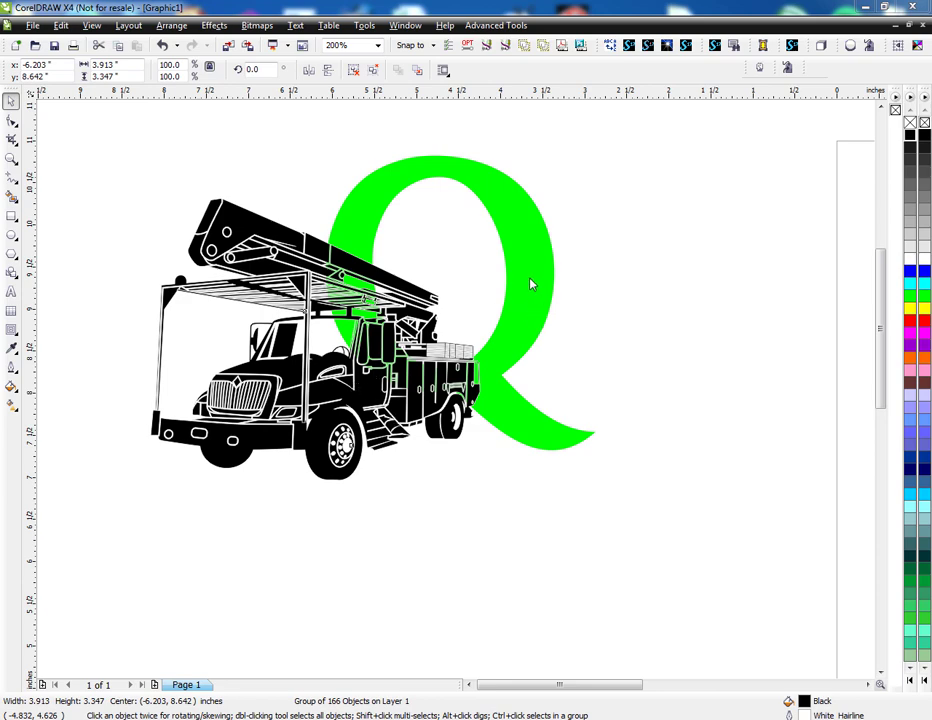
- Try moving the green Q to the right, away from the truck, and undo the move
left_click(499, 327)
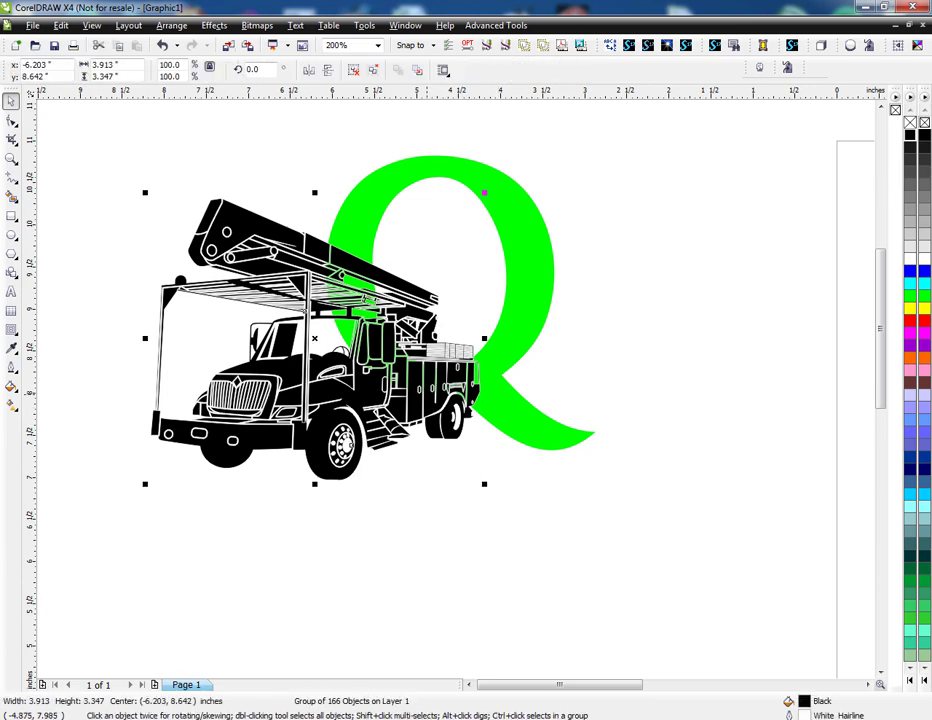
left_click_drag(521, 314, 626, 310)
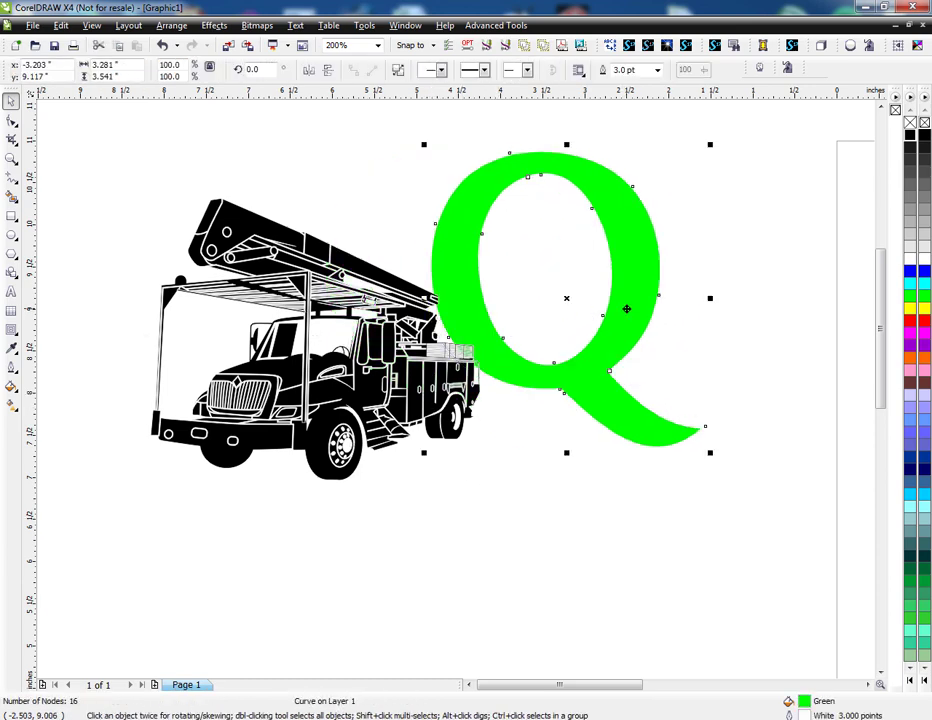
key("ctrl+z")
right_click(374, 395)
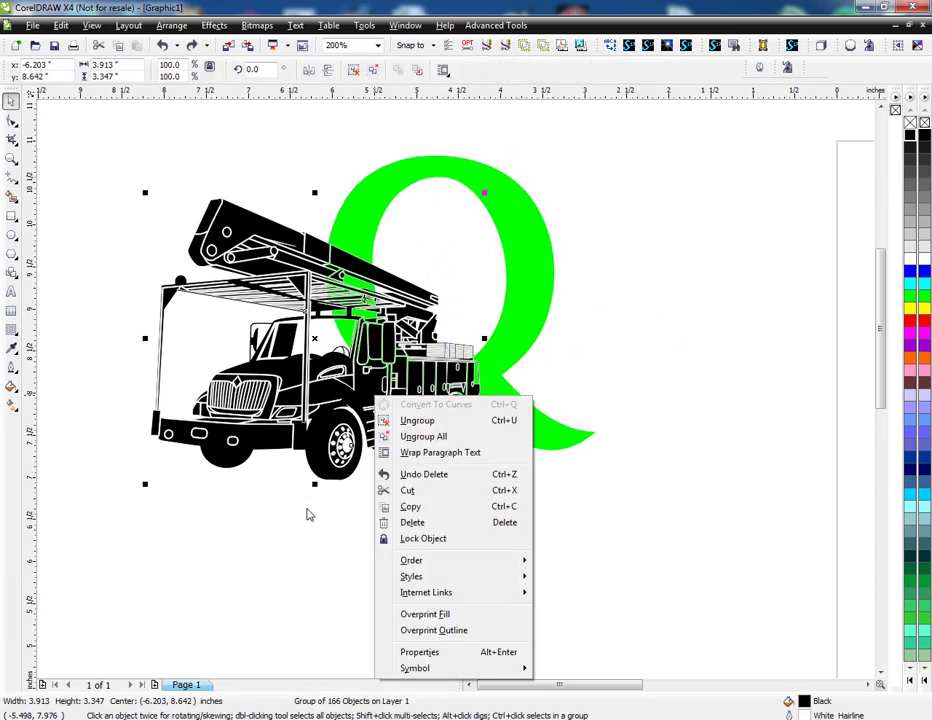
left_click(306, 510)
- Duplicate the truck and the Q together and place the copy to the left of the originals
scroll(358, 454, "down", 2)
left_click(368, 281)
left_click_drag(368, 281, 603, 434)
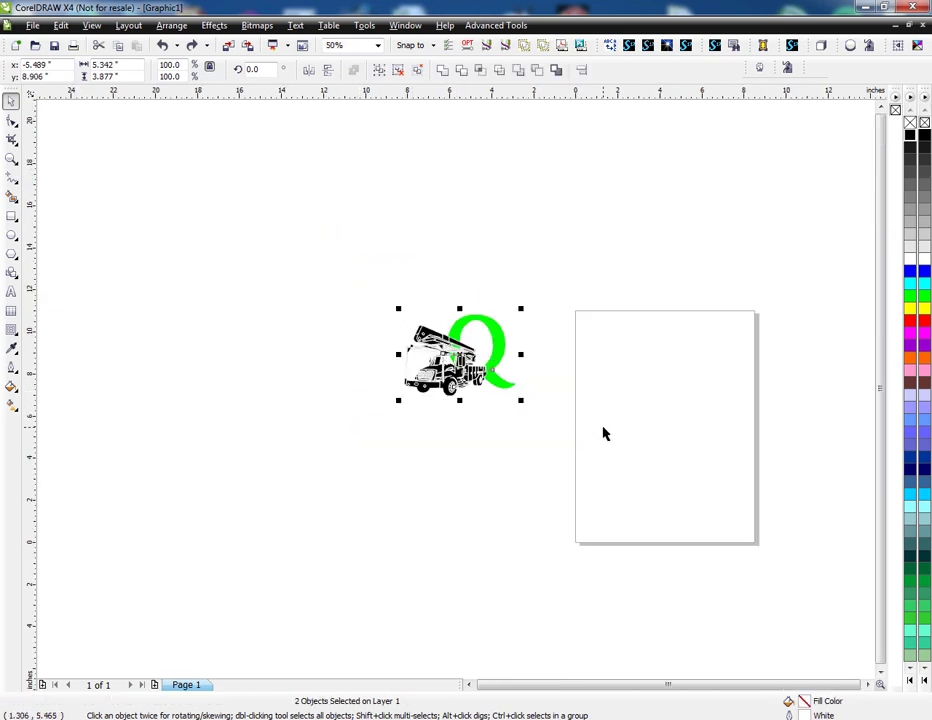
key("ctrl+d")
left_click_drag(458, 346, 269, 378)
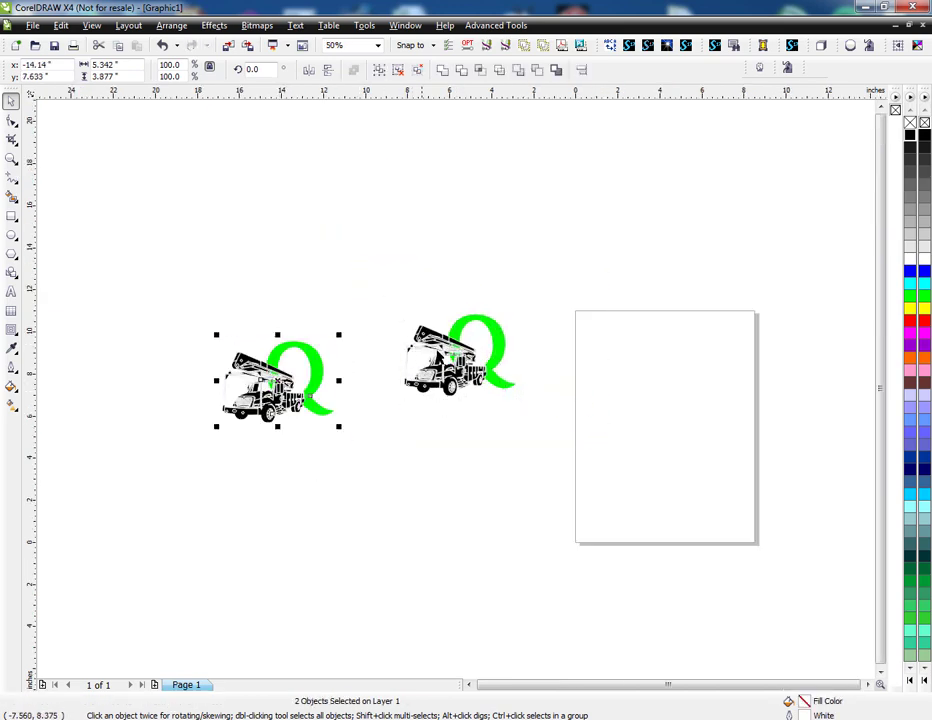
- Ungroup the original truck drawing that overlaps the Q
scroll(437, 357, "up", 2)
left_click(468, 399)
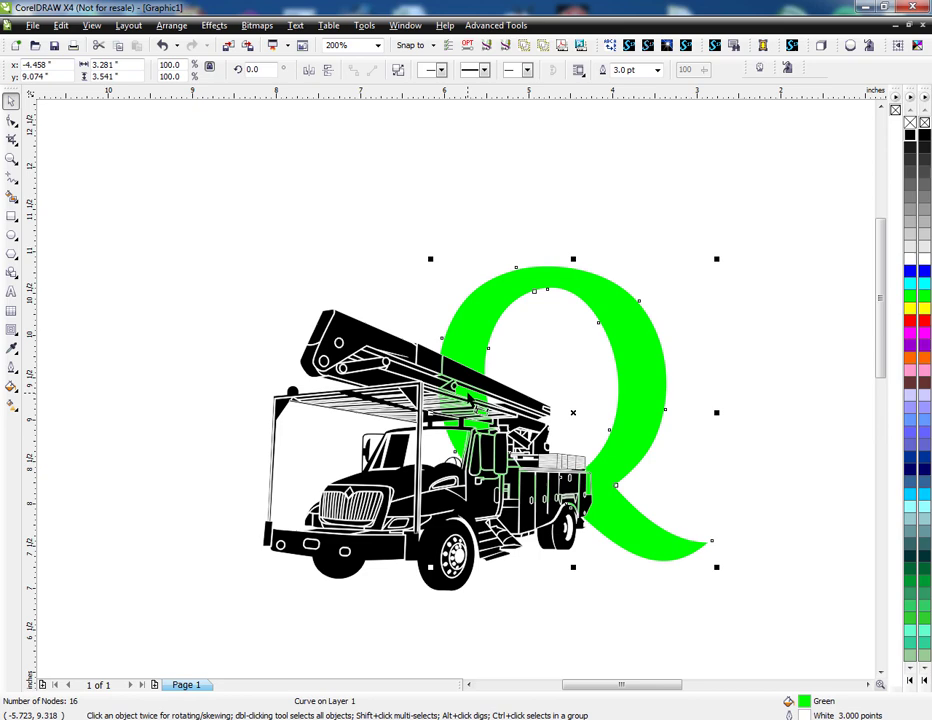
left_click(511, 564)
right_click(510, 260)
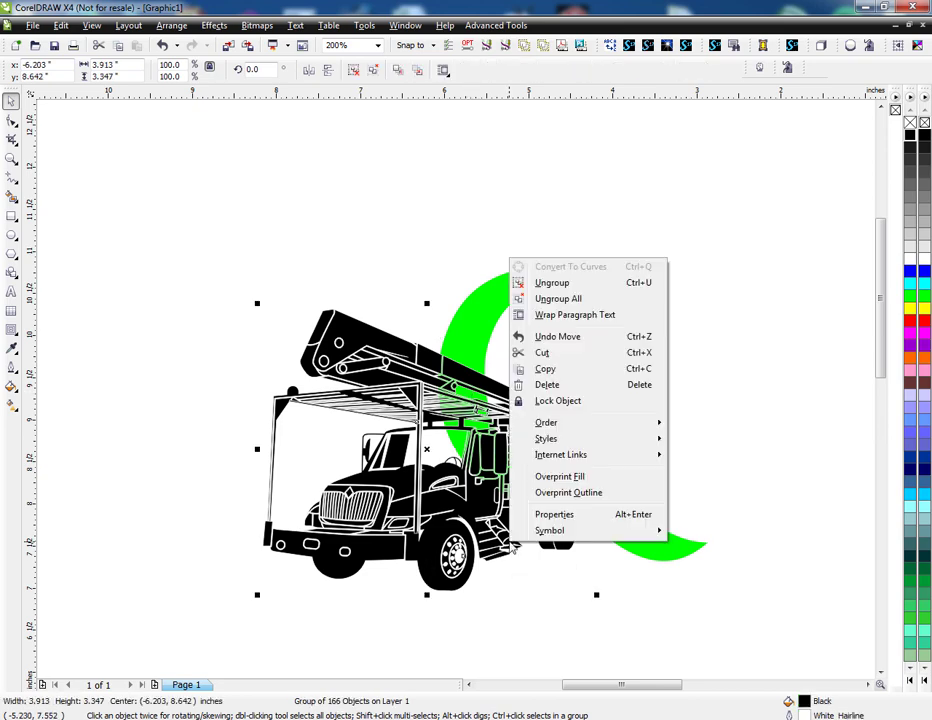
left_click(549, 283)
left_click(558, 648)
- Try moving one black piece of the truck's boom onto the Q and undo the move
scroll(447, 364, "down", 2)
scroll(462, 375, "up", 3)
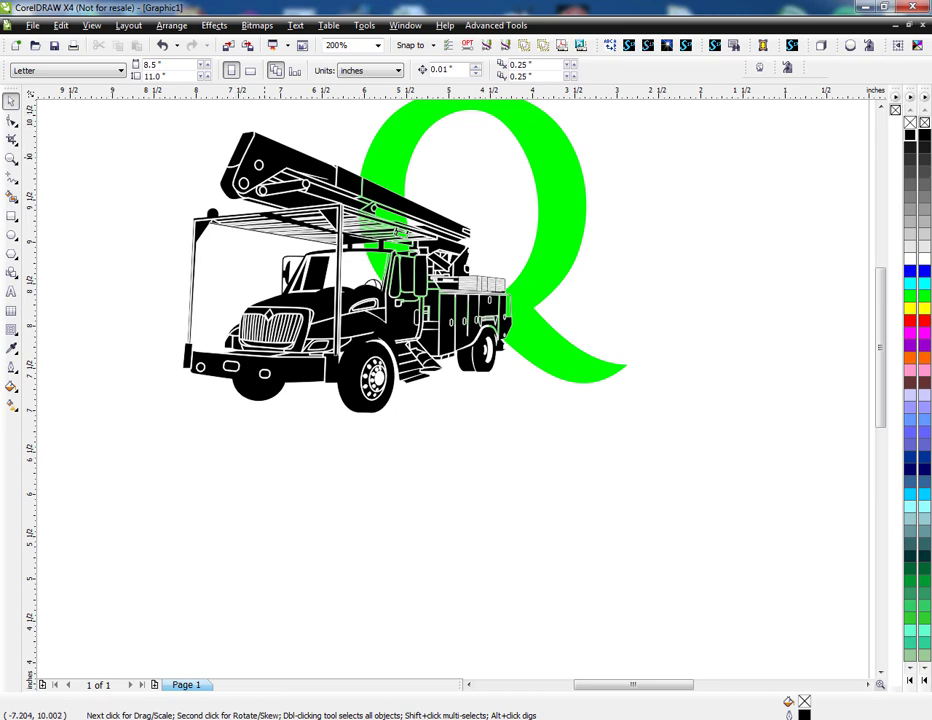
left_click_drag(222, 165, 364, 174)
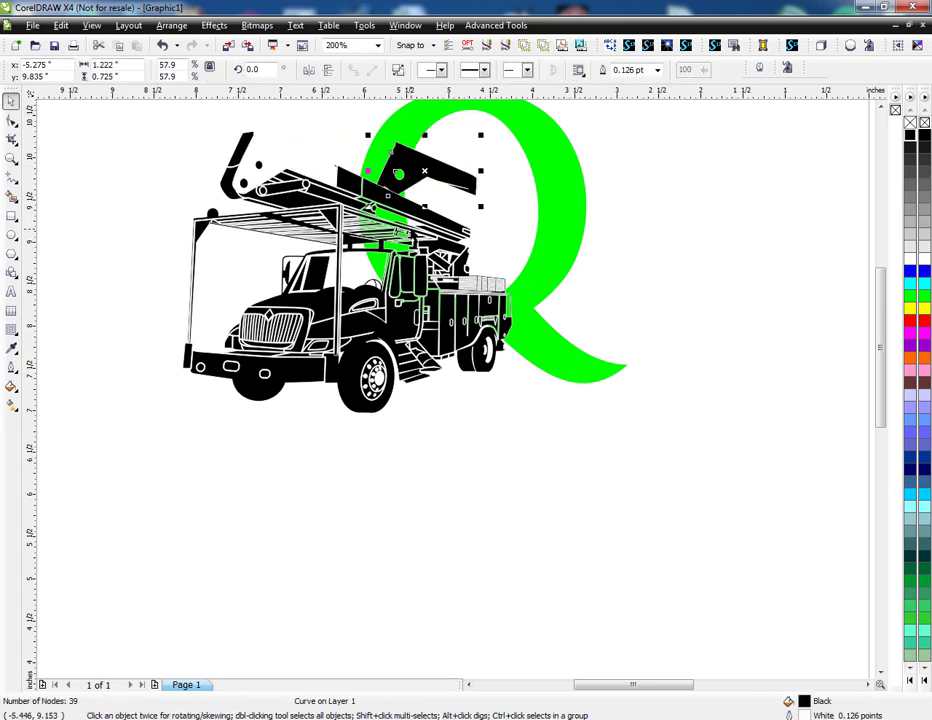
key("ctrl+z")
key("Escape")
- Select all the loose pieces of the truck and combine them into a single curve
left_click_drag(114, 121, 562, 439)
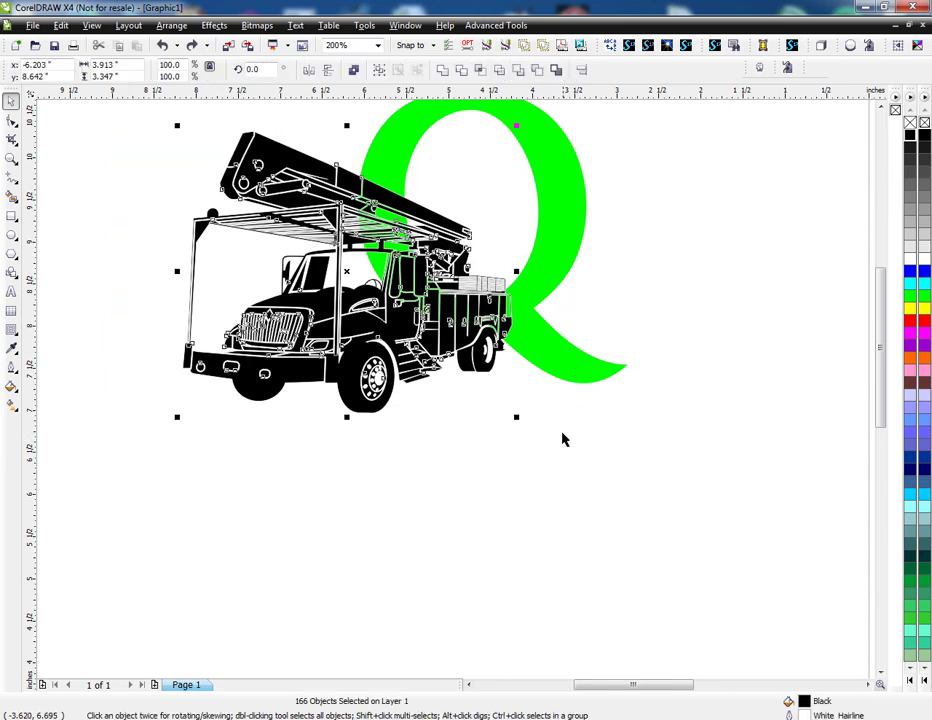
left_click(354, 69)
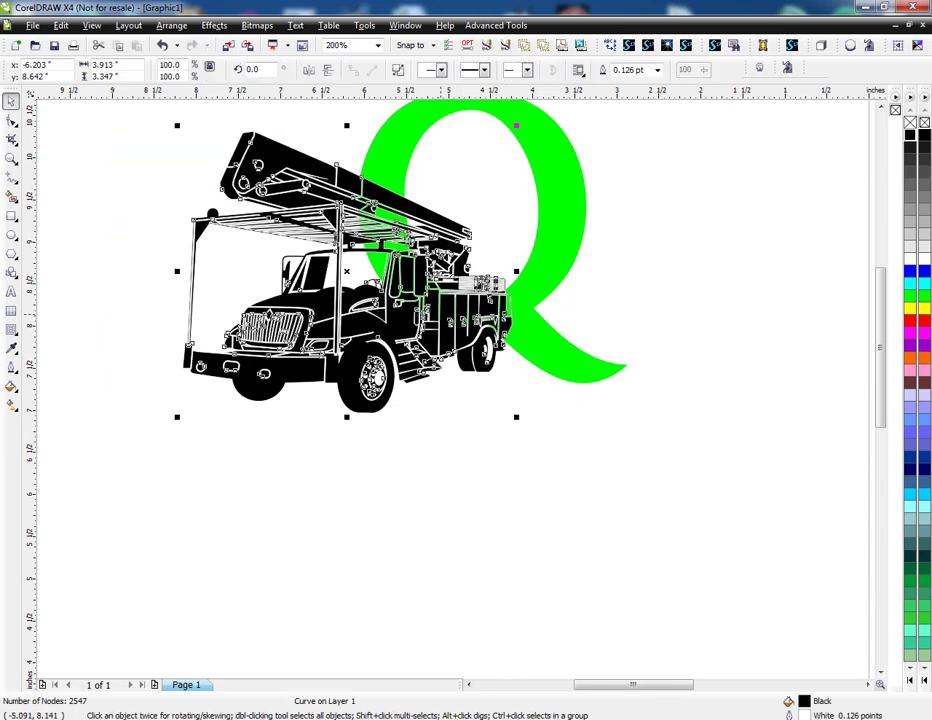
- Set the combined truck's outline width to None and check the green showing through its cut-out details
left_click(658, 70)
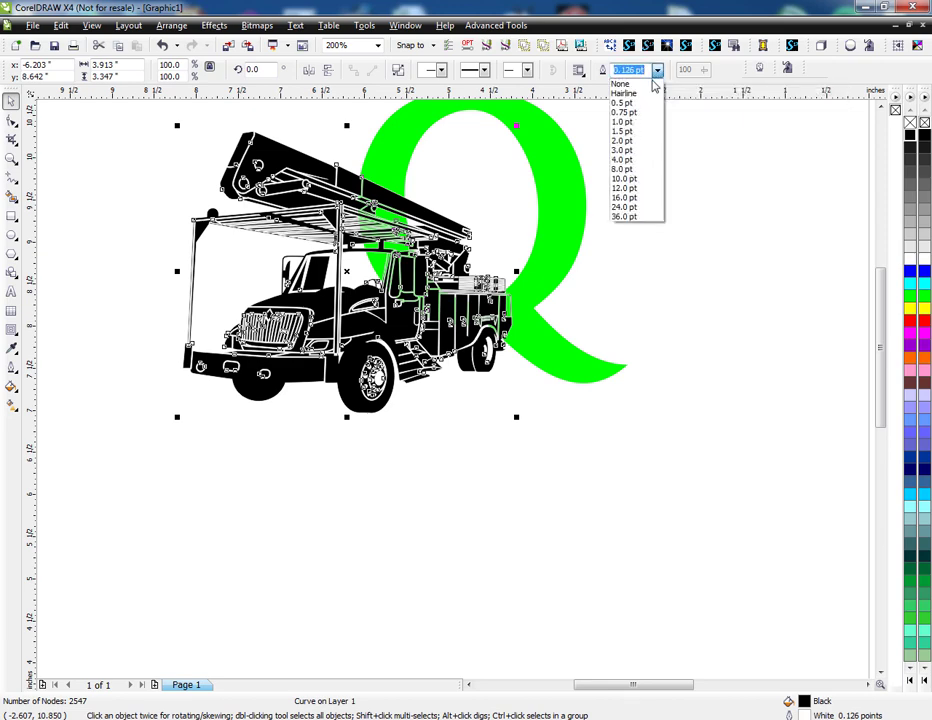
left_click(640, 88)
left_click(638, 240)
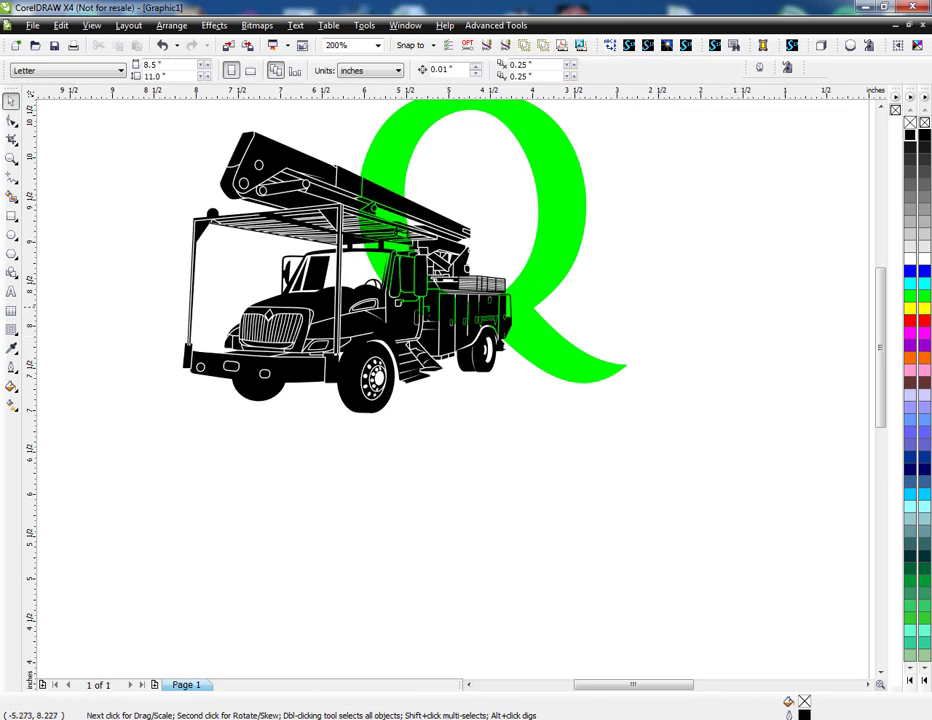
scroll(385, 223, "up", 1)
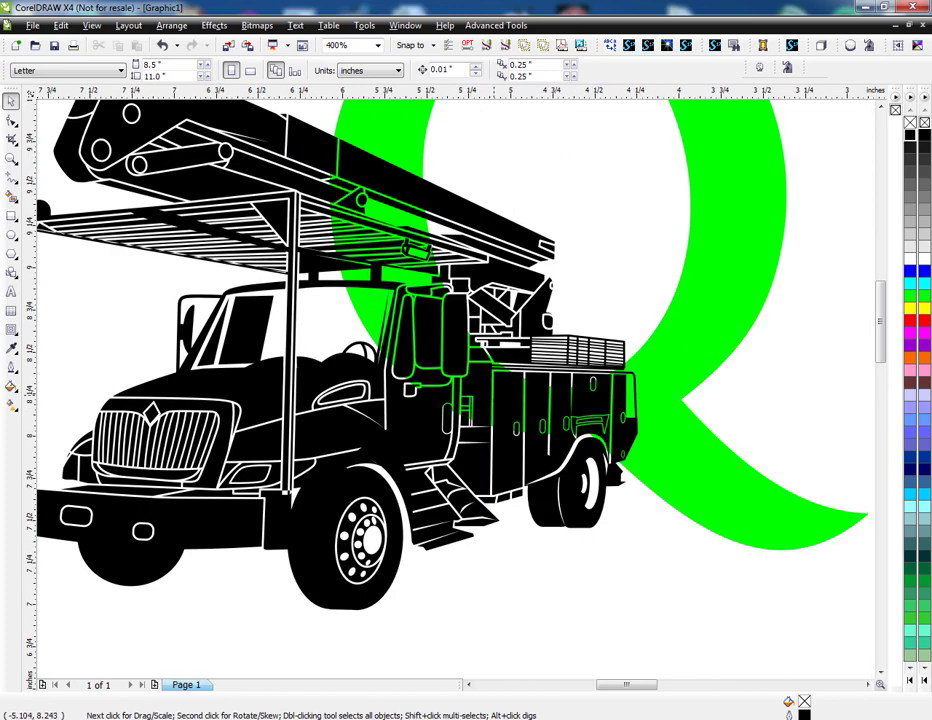
scroll(415, 390, "down", 1)
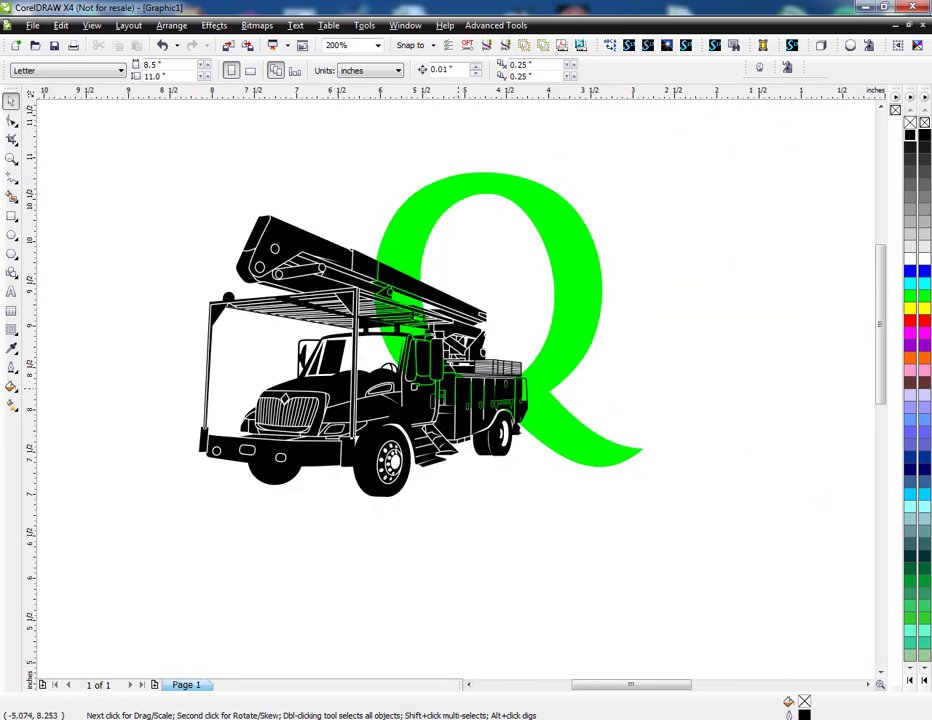
- Fill the green Q behind the truck with black
left_click(422, 242)
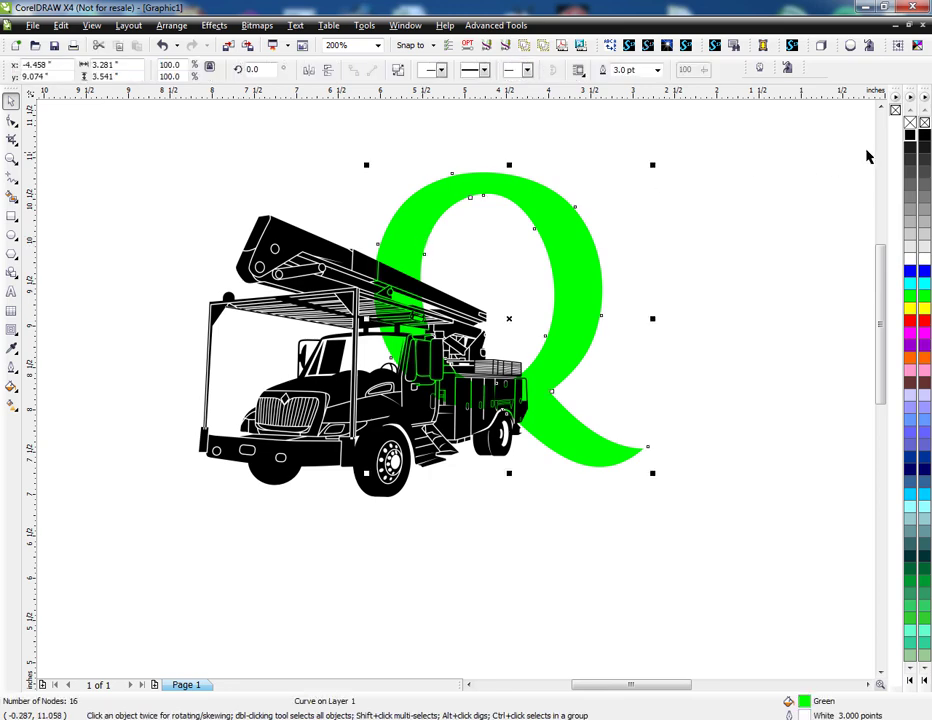
left_click(910, 137)
left_click(755, 270)
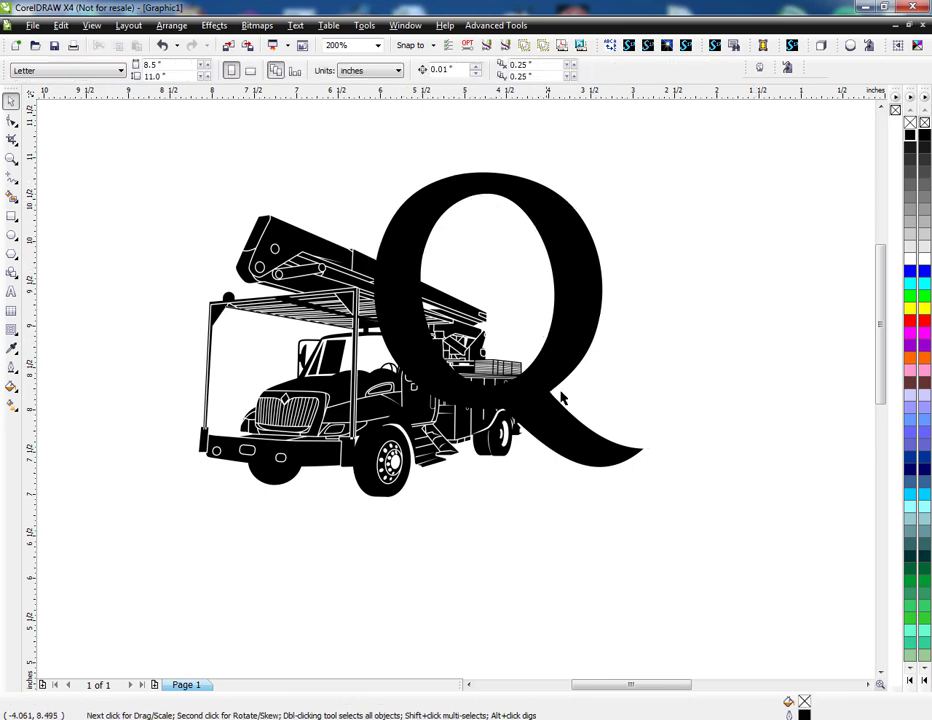
- Give the combined truck a 0.5 pt white outline to separate it from the black Q
left_click_drag(144, 193, 528, 541)
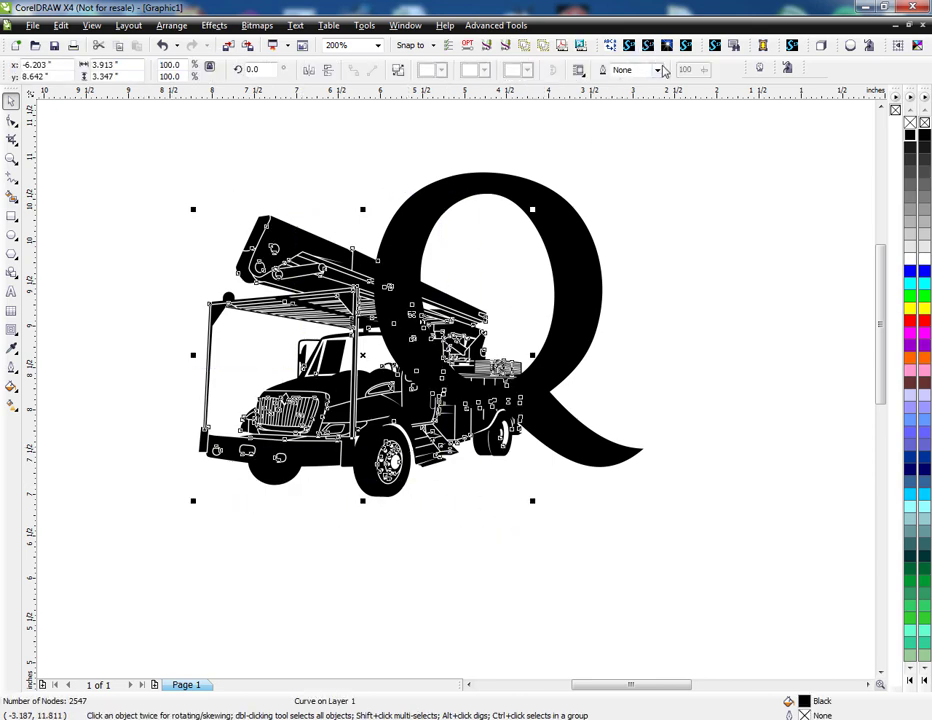
left_click(658, 70)
left_click(648, 103)
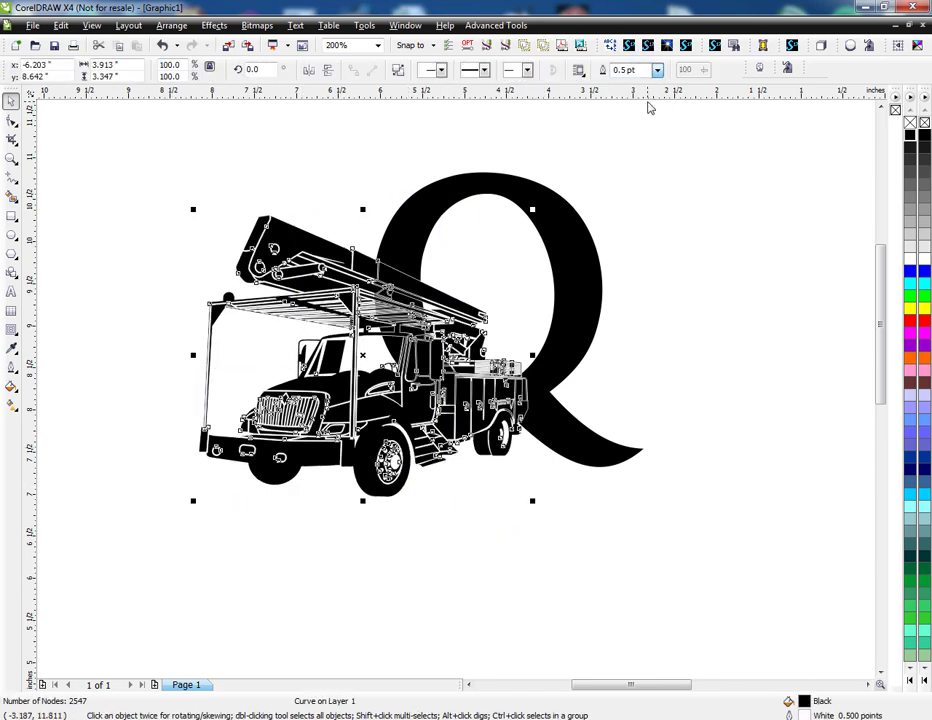
left_click(643, 318)
scroll(590, 392, "up", 1)
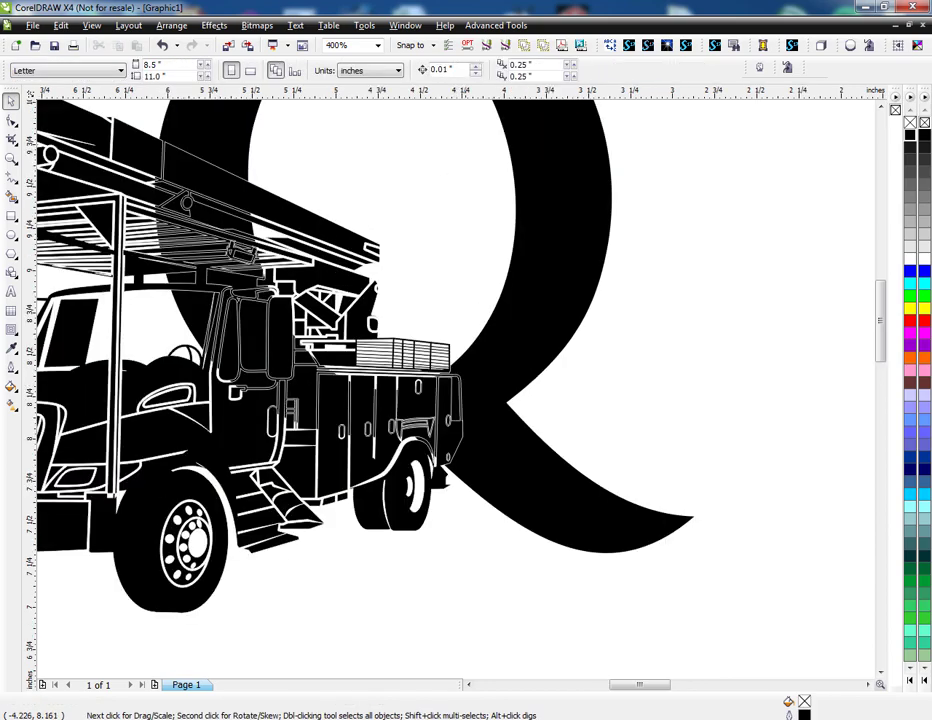
scroll(456, 272, "down", 1)
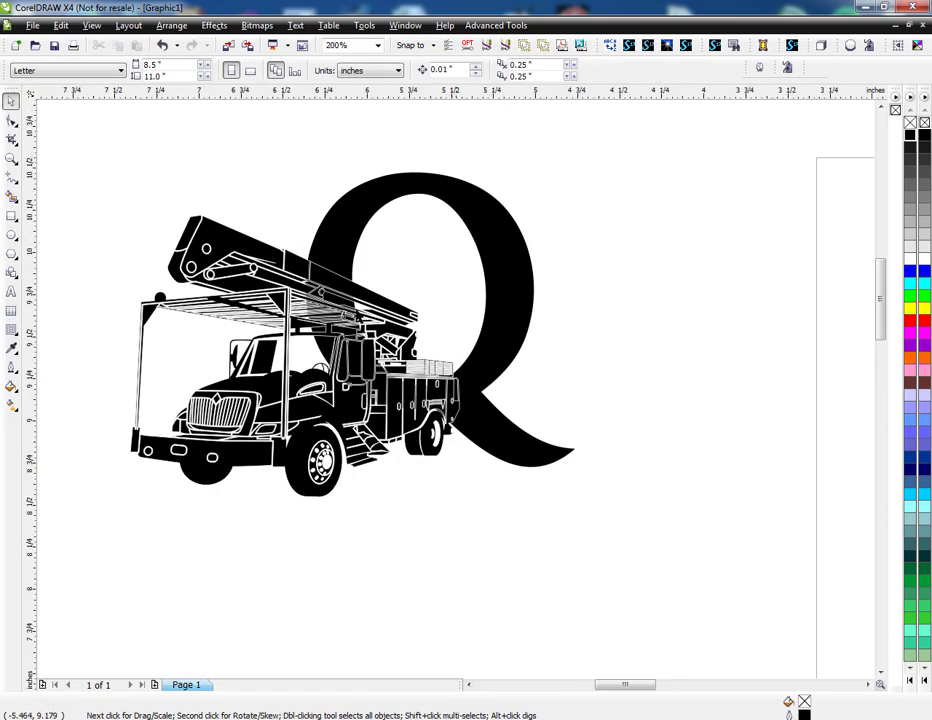
- Examine where the truck's boom overlaps the Q, comparing the wireframe with the normal display
scroll(454, 260, "up", 1)
key("shift+F9")
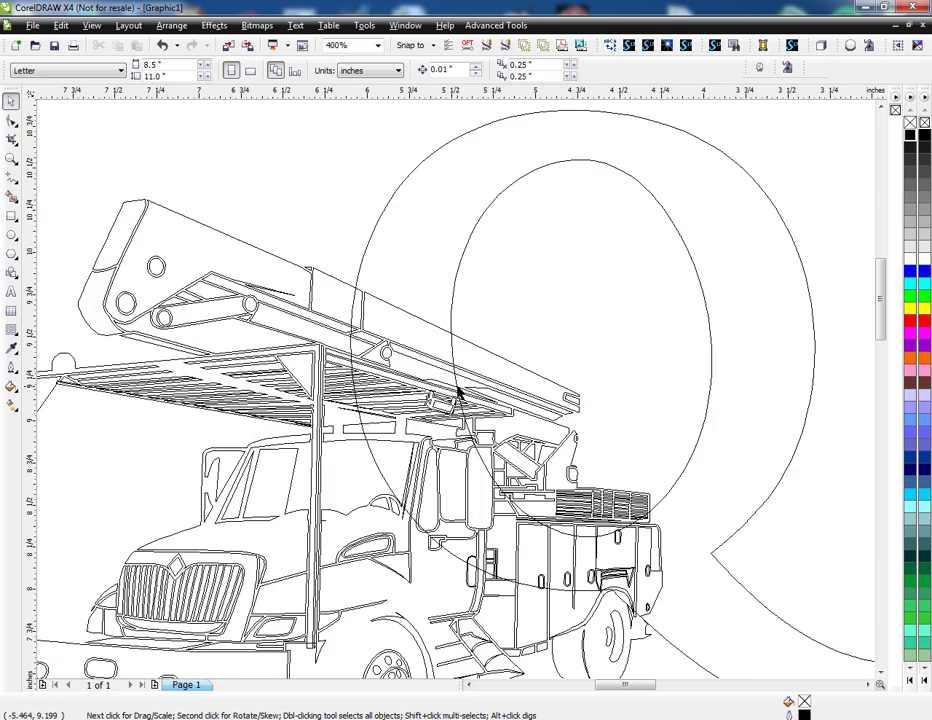
key("shift+F9")
scroll(323, 232, "up", 1)
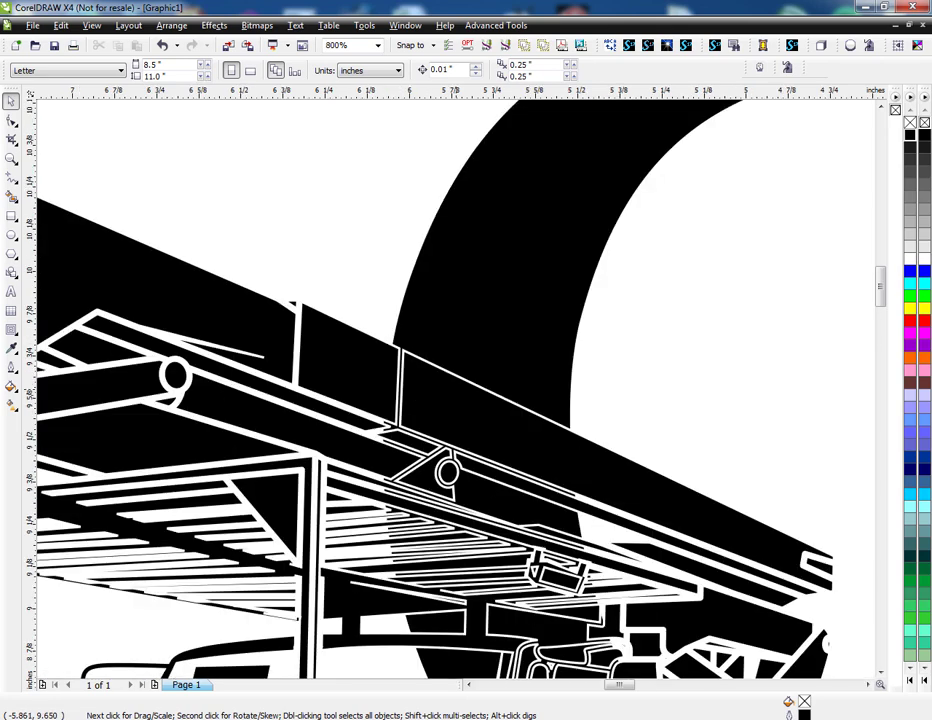
scroll(412, 327, "up", 1)
key("shift+F9")
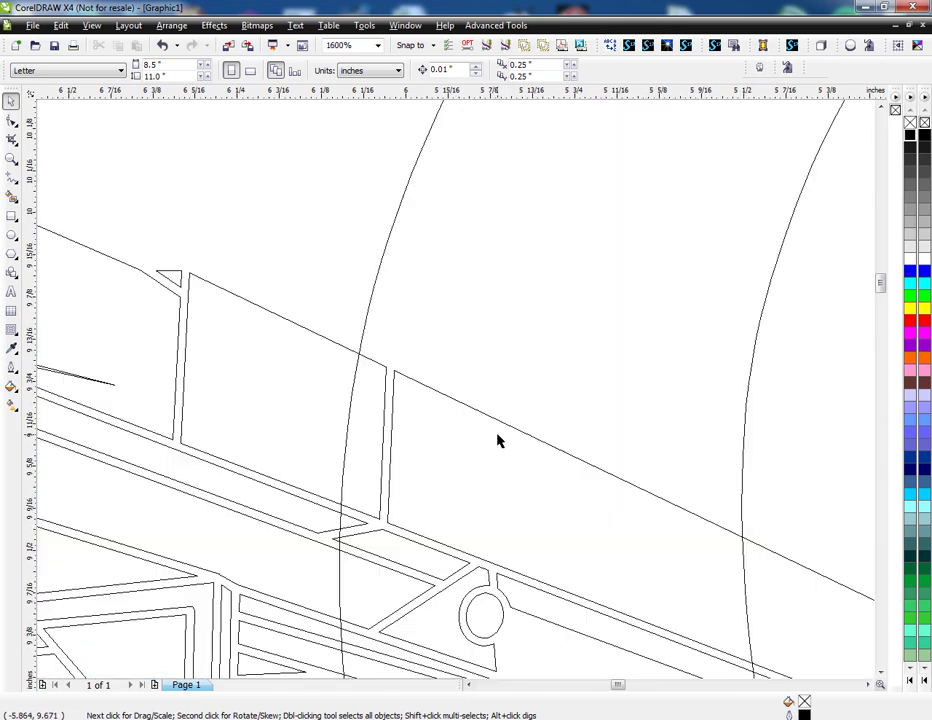
key("shift+F9")
scroll(476, 410, "down", 1)
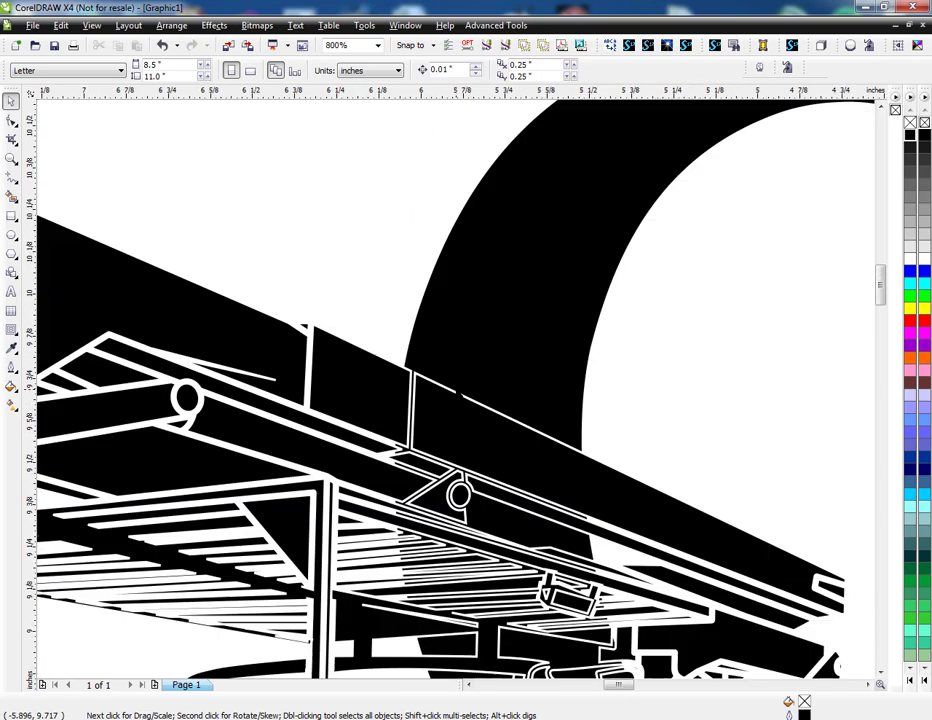
- Try a 1.0 pt outline on the truck, inspect the slatted box at its rear, and undo the change
left_click(521, 428)
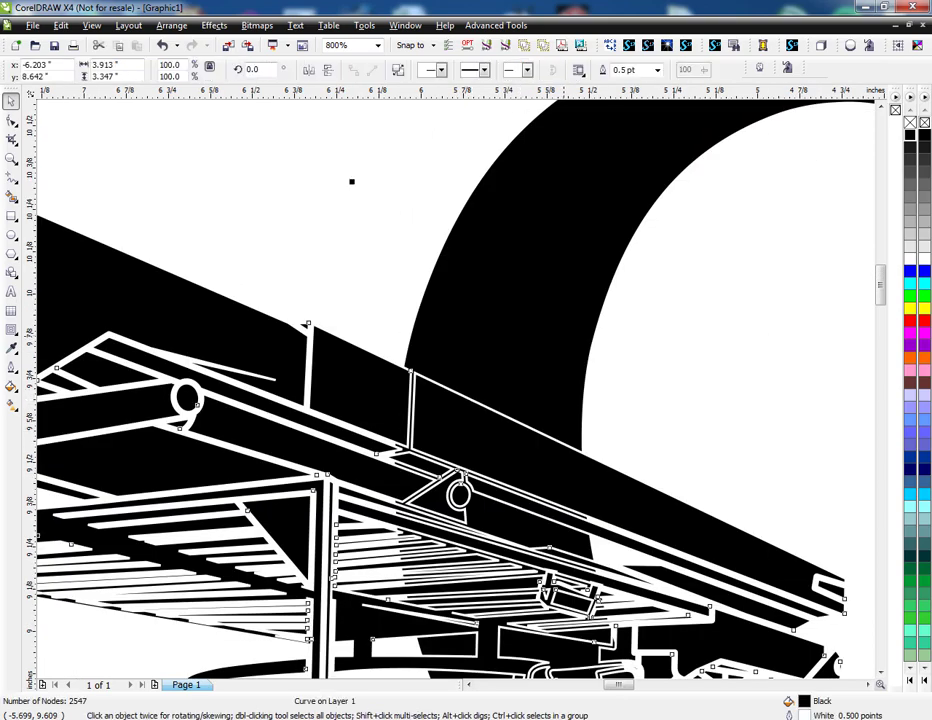
scroll(563, 336, "down", 1)
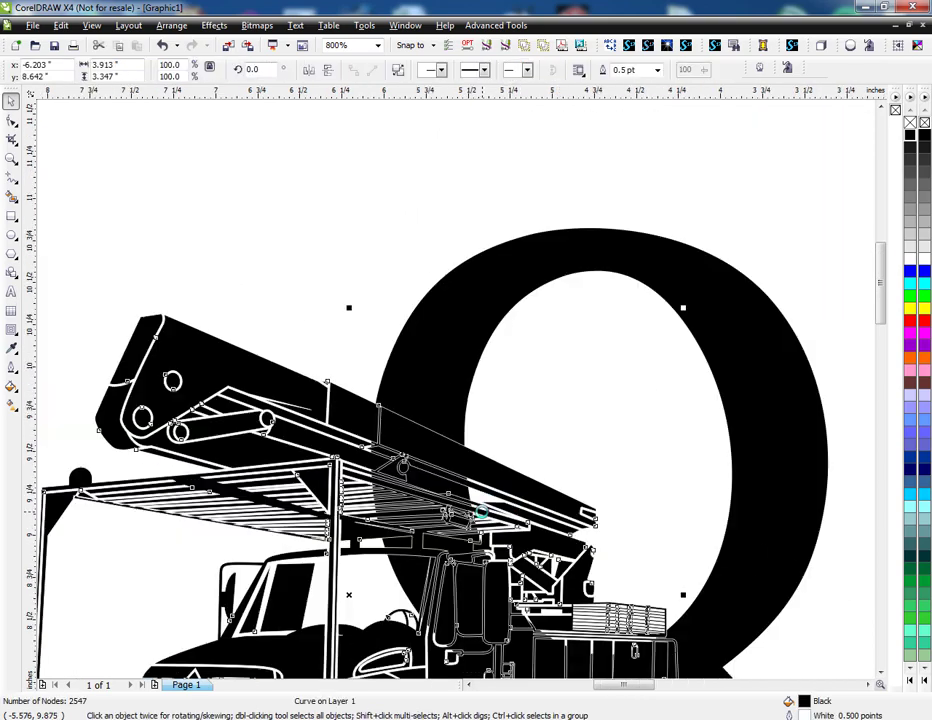
left_click(657, 69)
left_click(647, 123)
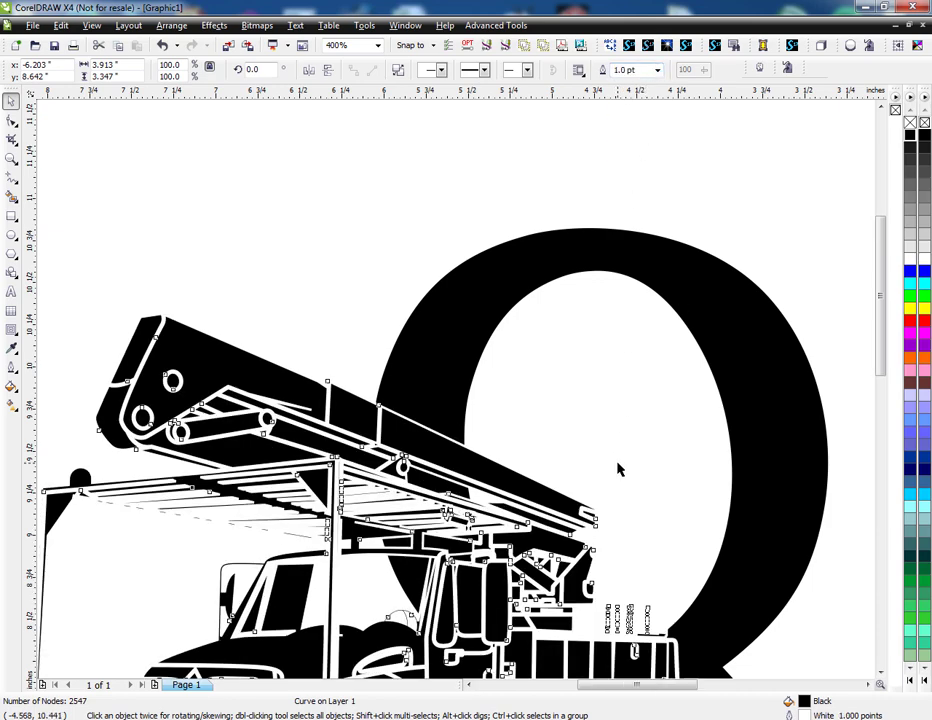
scroll(557, 468, "down", 1)
scroll(305, 346, "up", 1)
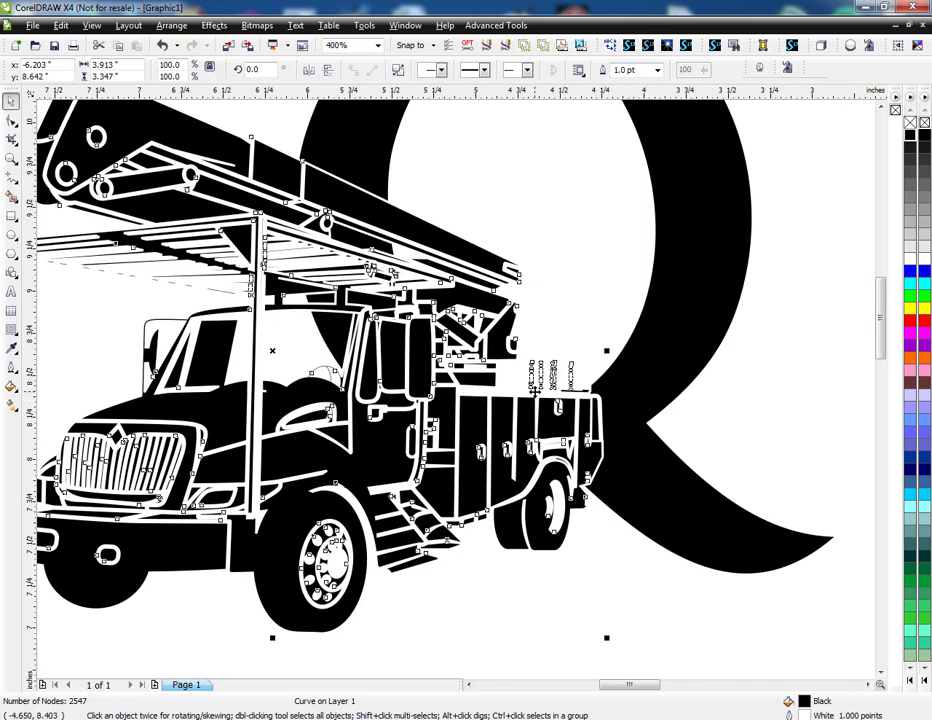
scroll(390, 285, "up", 1)
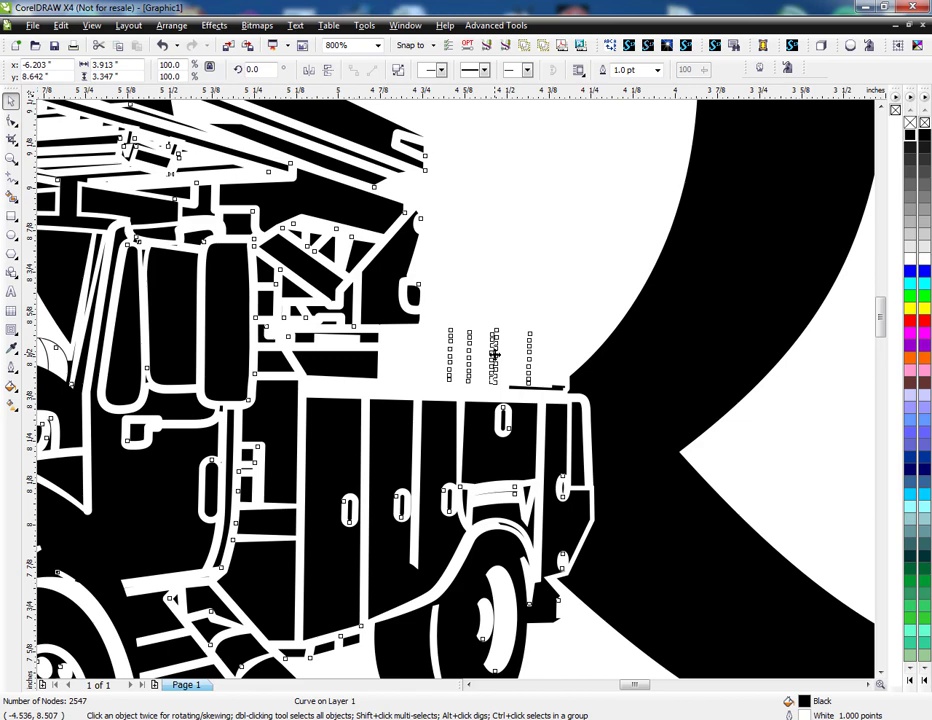
key("ctrl+z")
- Try the 1.0 pt outline on the truck again, compare its fine details, and revert the outline width
left_click(752, 391)
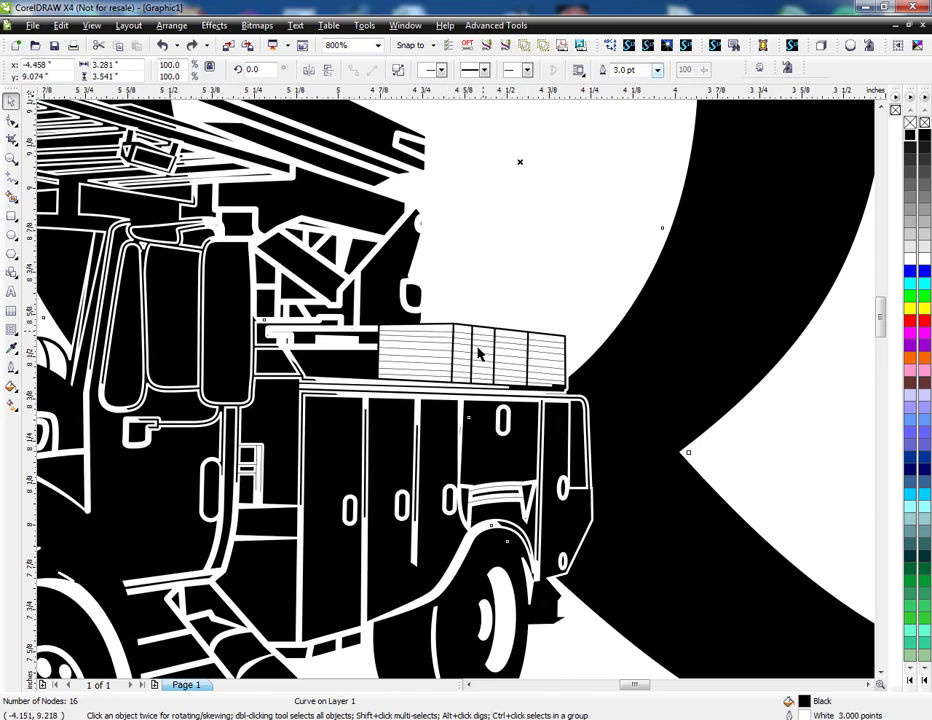
left_click(477, 330)
left_click(657, 69)
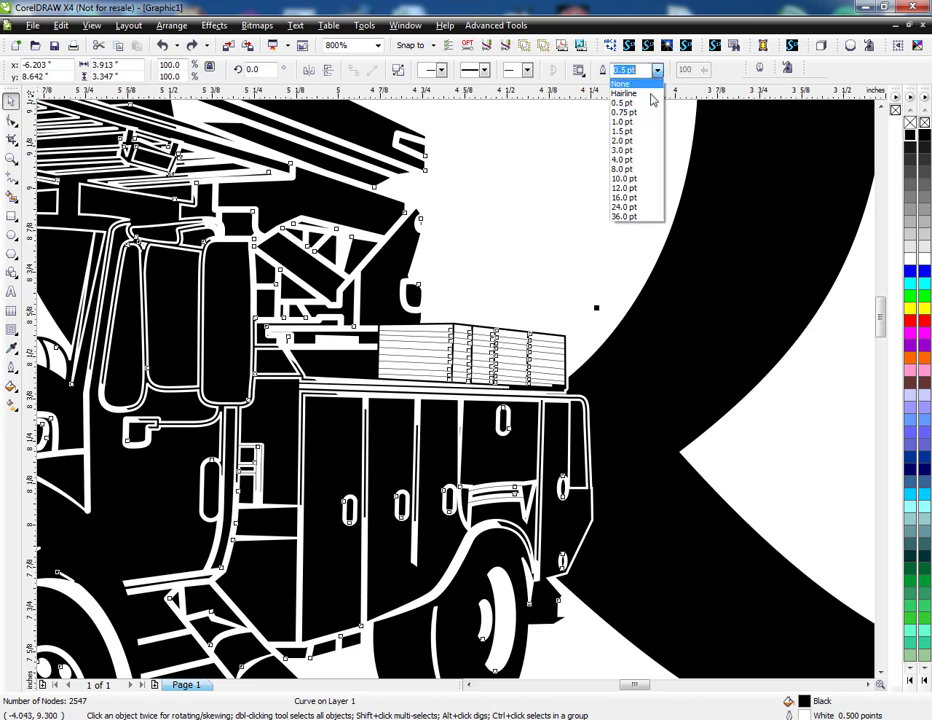
left_click(645, 121)
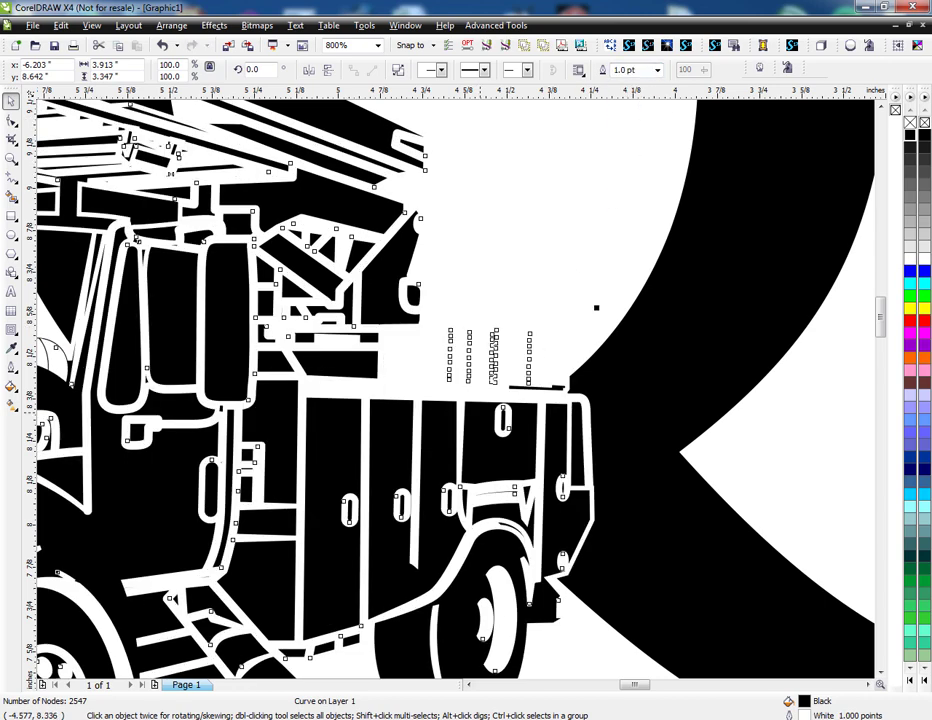
scroll(643, 123, "down", 1)
scroll(457, 389, "down", 1)
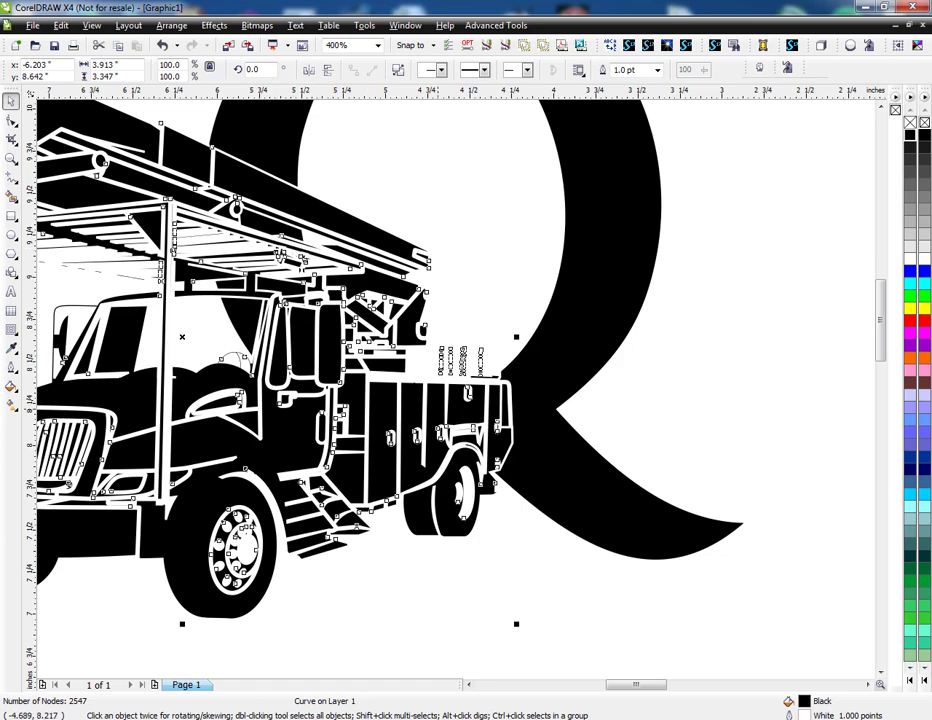
left_click(506, 614)
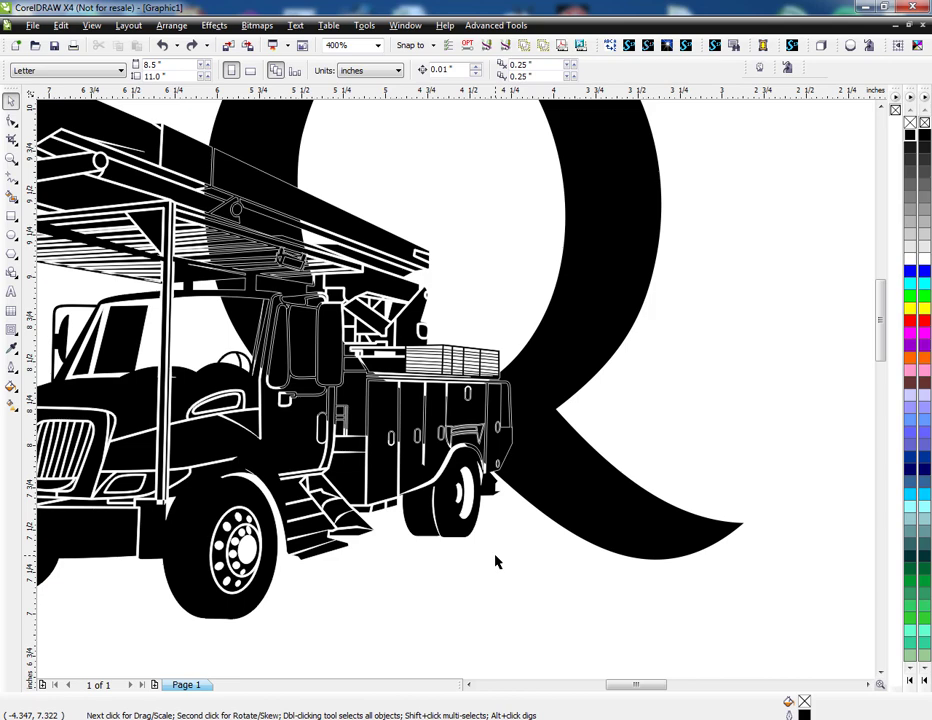
- Set the combined truck's white outline width to Hairline
left_click(474, 436)
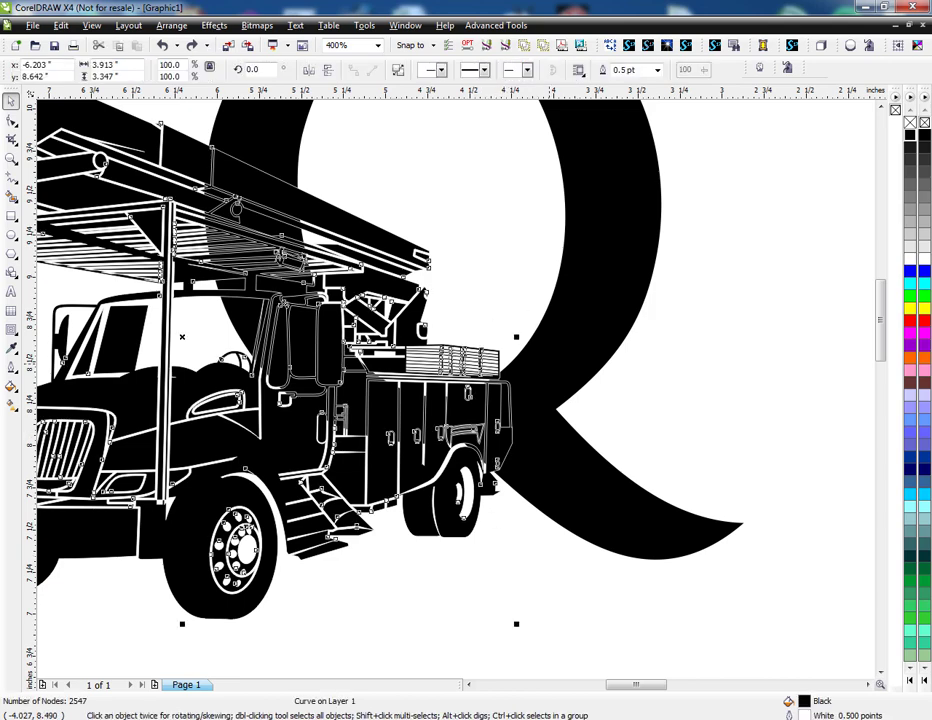
scroll(530, 363, "down", 1)
scroll(131, 198, "up", 1)
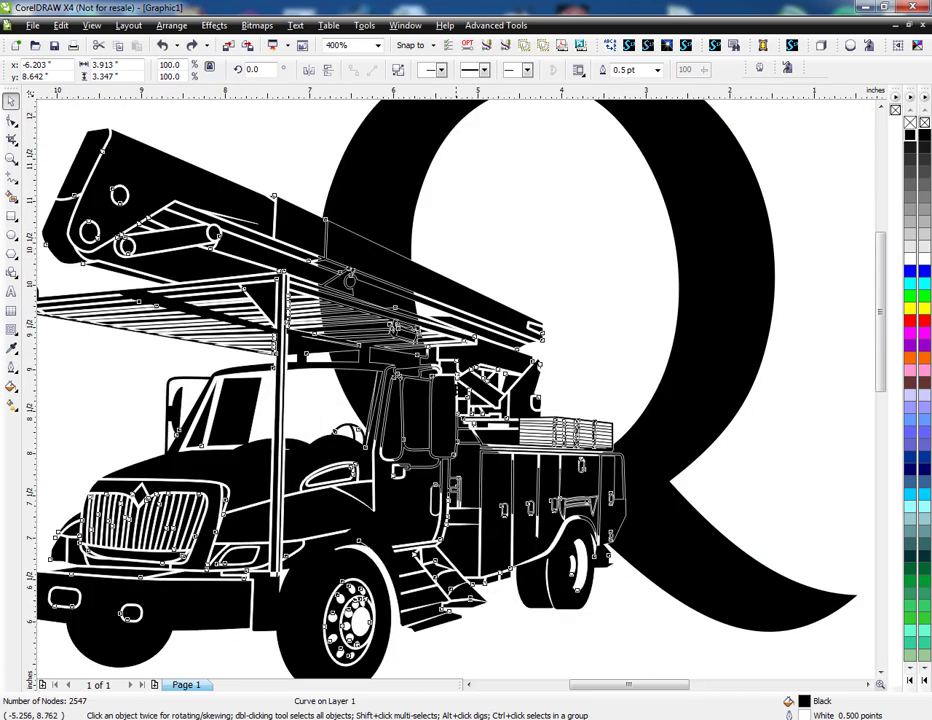
scroll(323, 244, "down", 1)
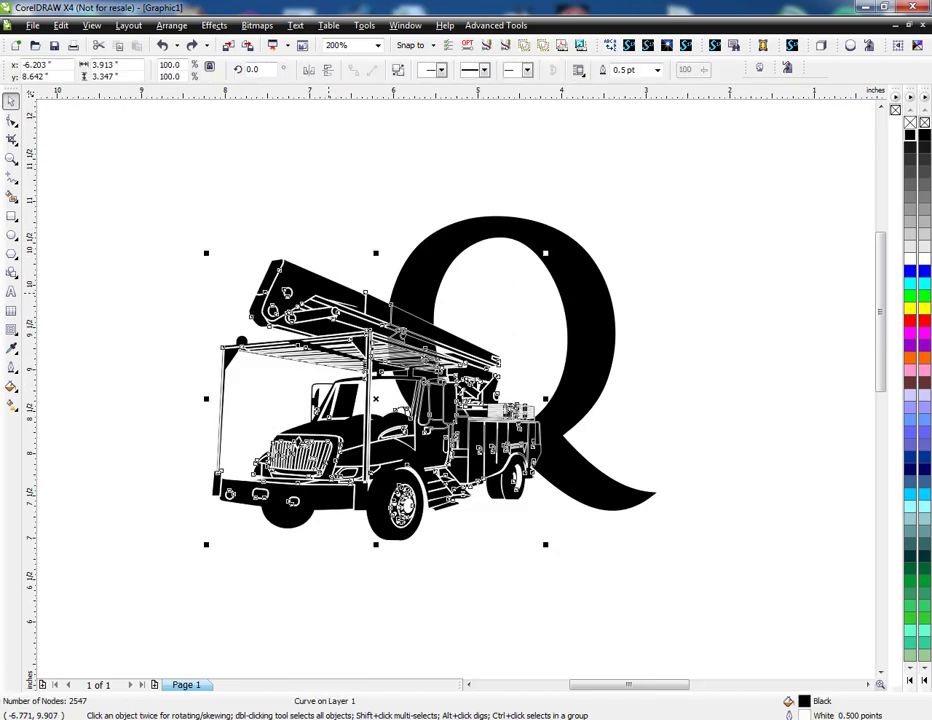
left_click(657, 70)
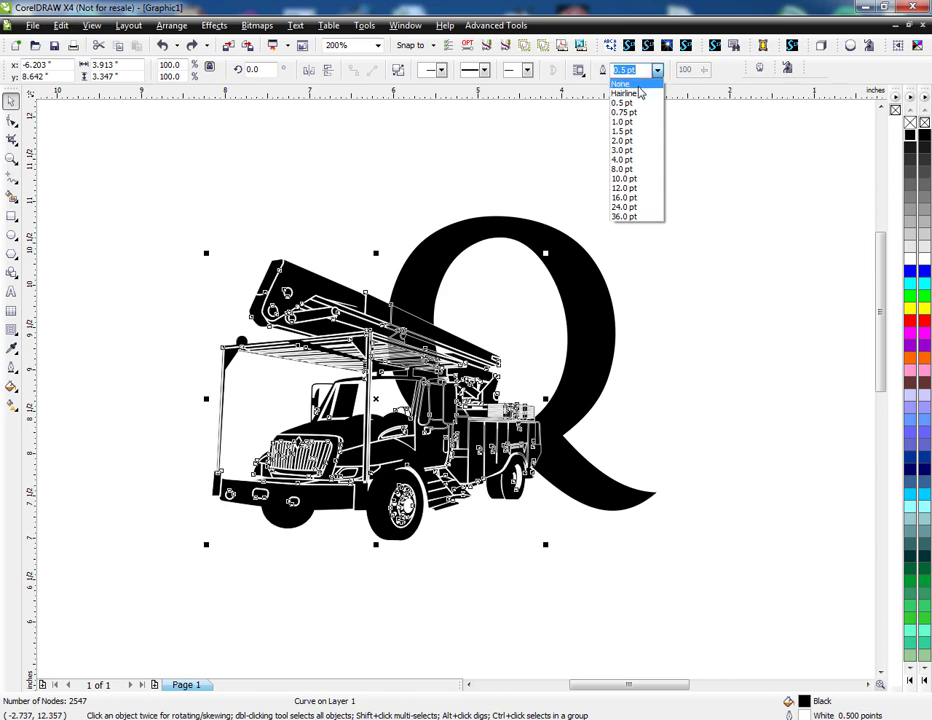
left_click(628, 93)
left_click(672, 241)
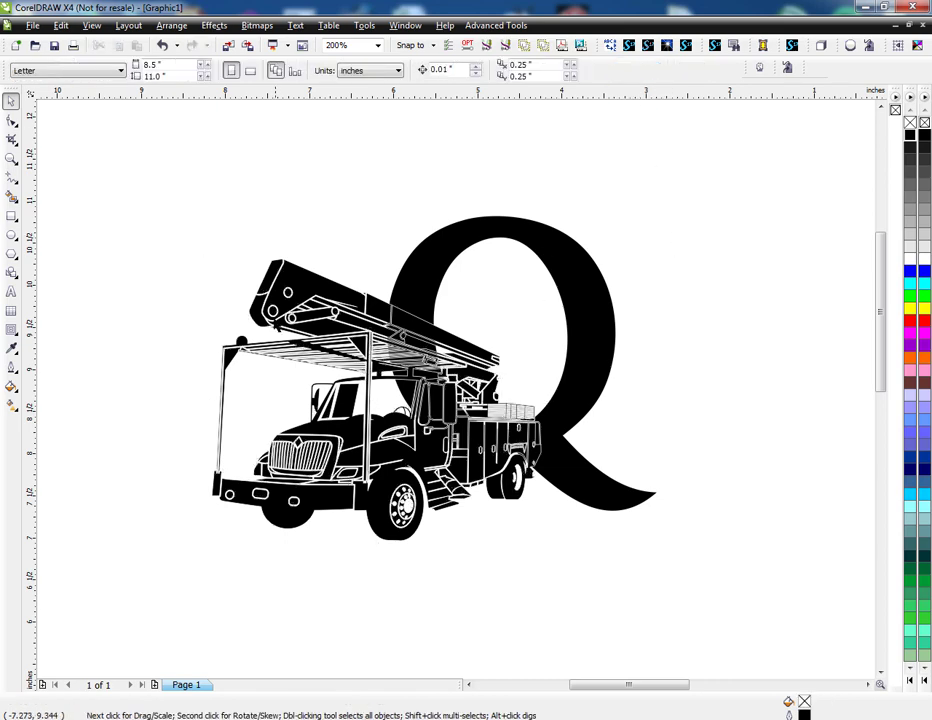
- Break the truck's combined curve apart into its separate pieces
left_click(293, 285)
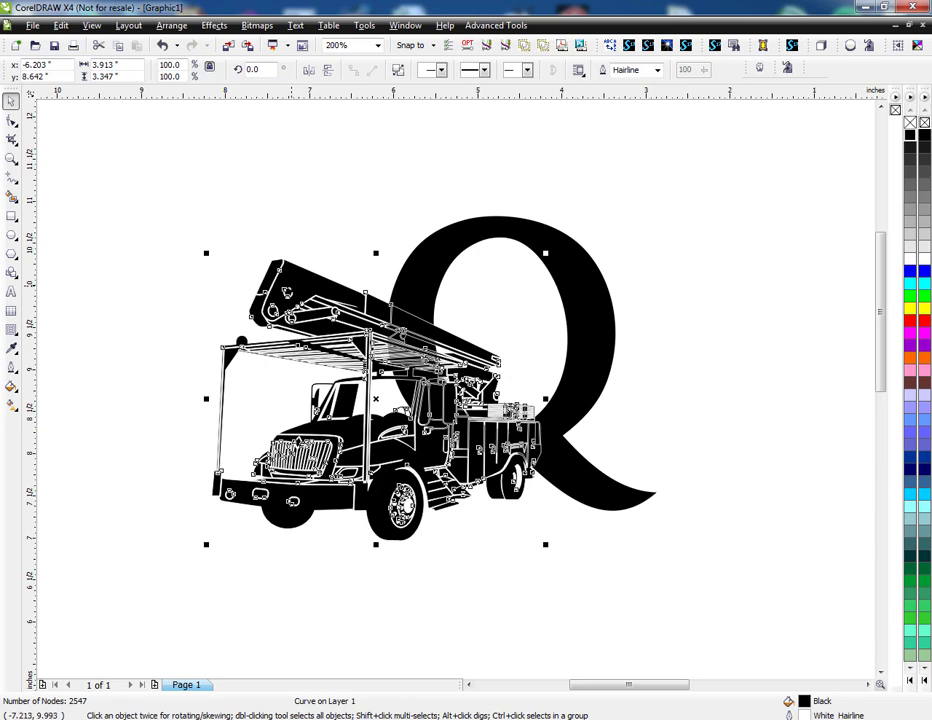
right_click(293, 287)
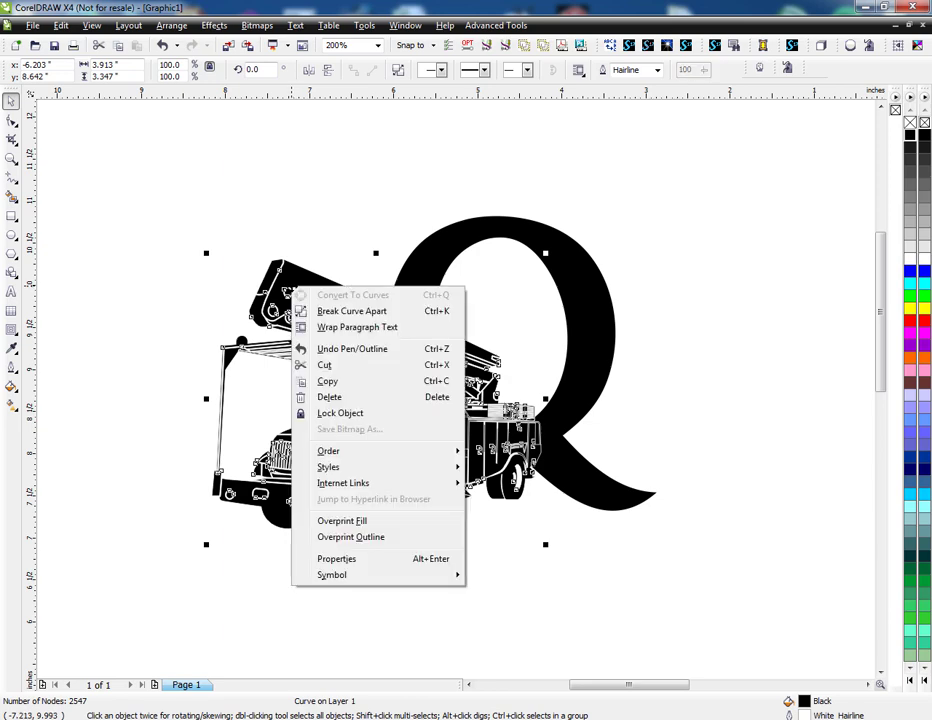
left_click(340, 311)
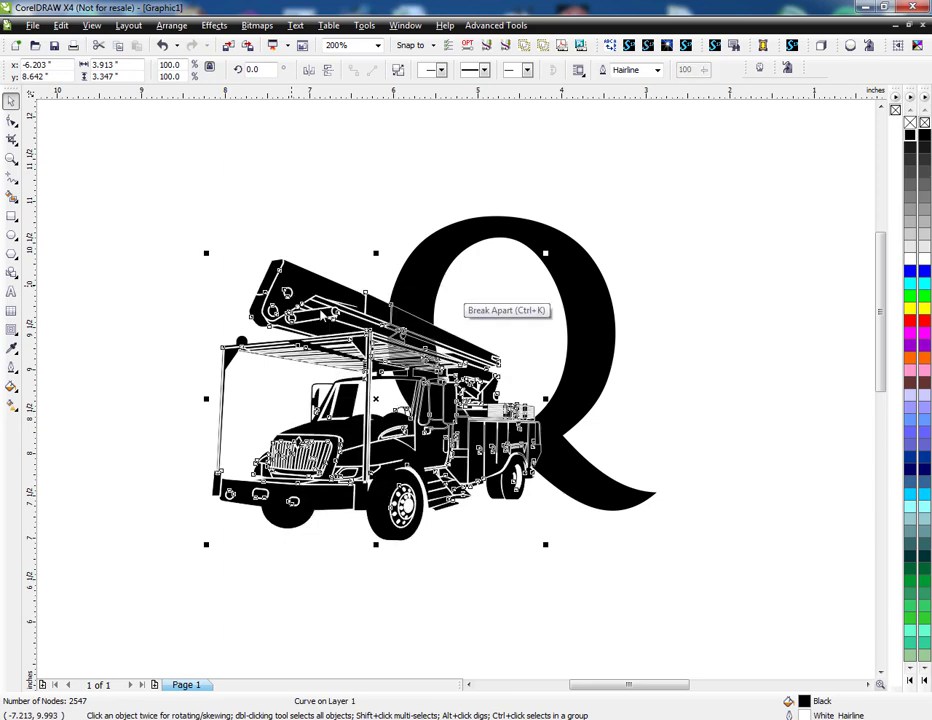
left_click(680, 387)
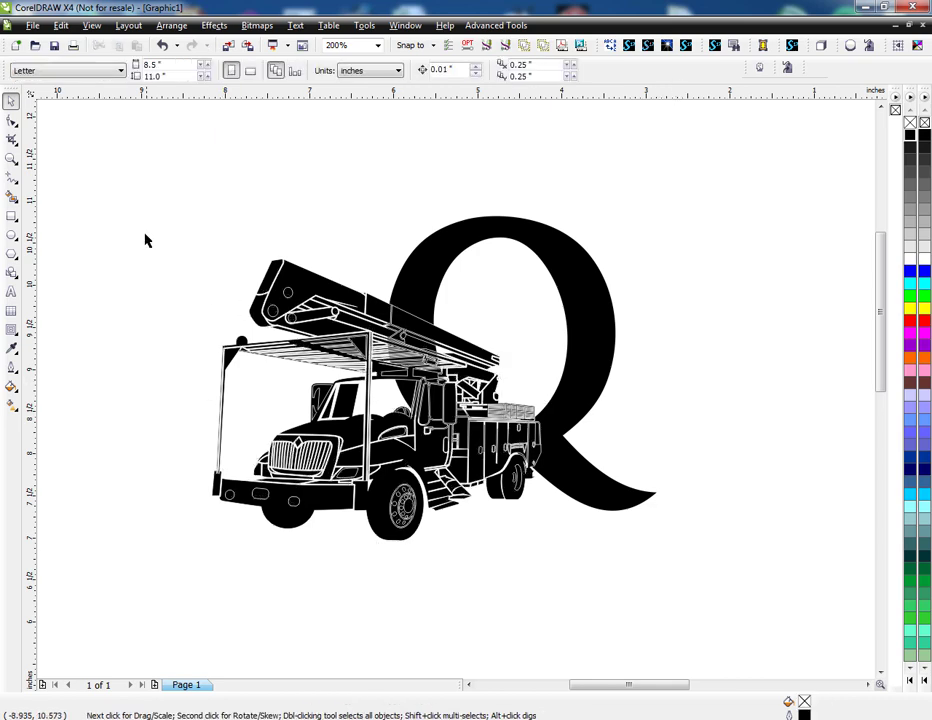
- Create a boundary around all the truck pieces, colour its outline red, and test-move it before undoing the move
left_click_drag(145, 236, 561, 586)
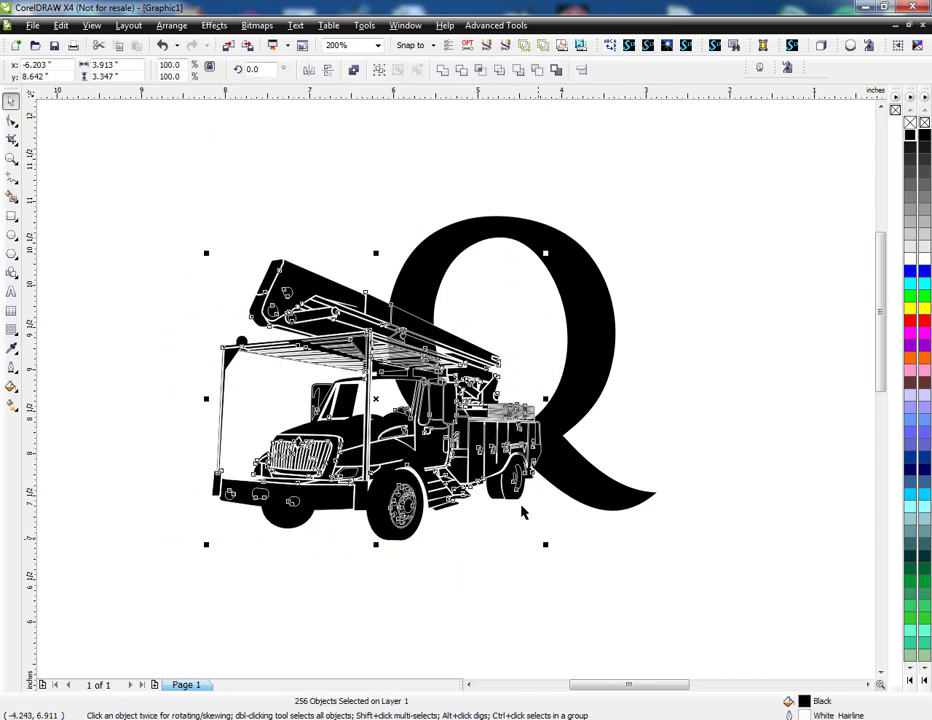
left_click(560, 71)
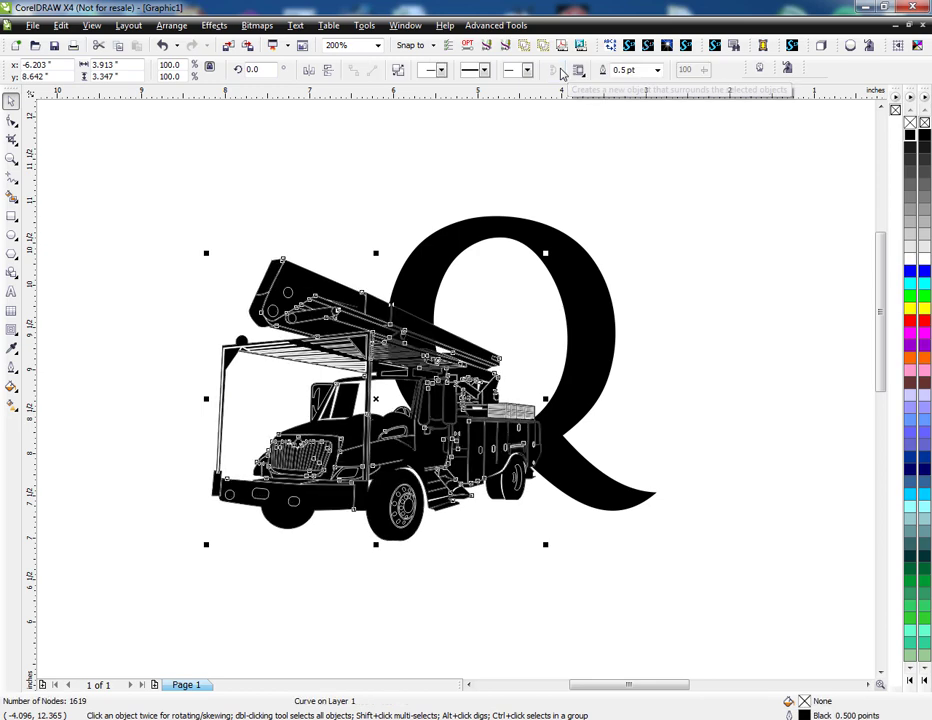
right_click(911, 324)
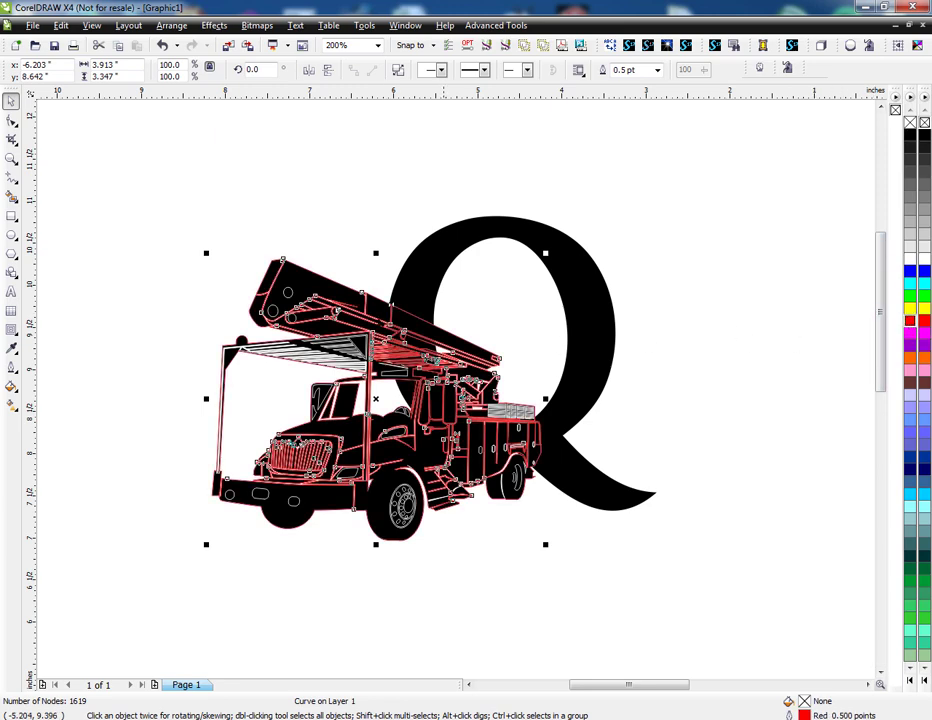
left_click(178, 240)
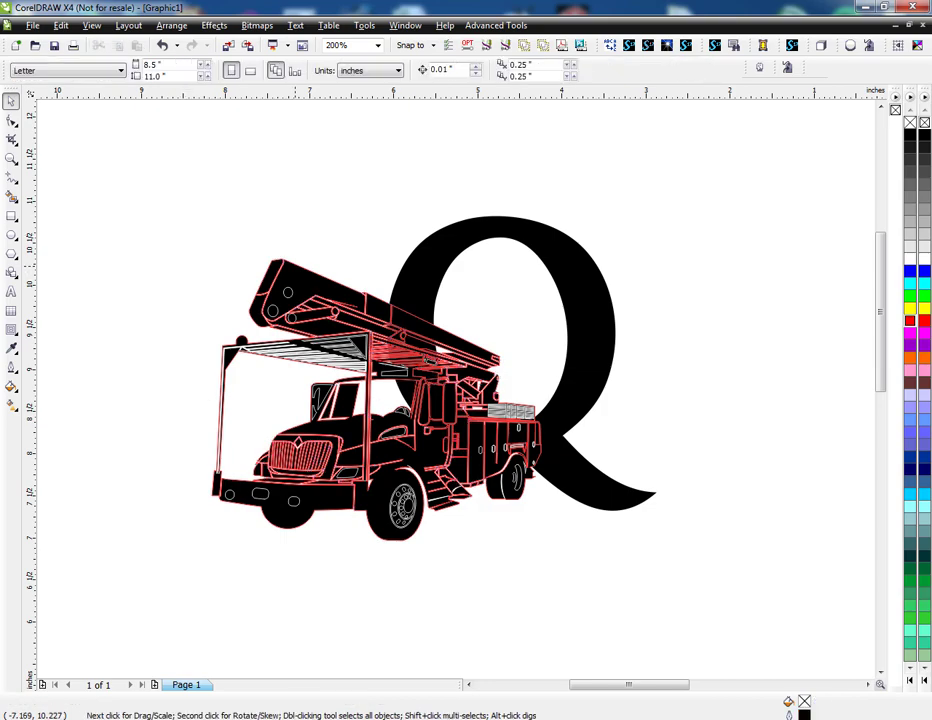
left_click_drag(302, 278, 477, 208)
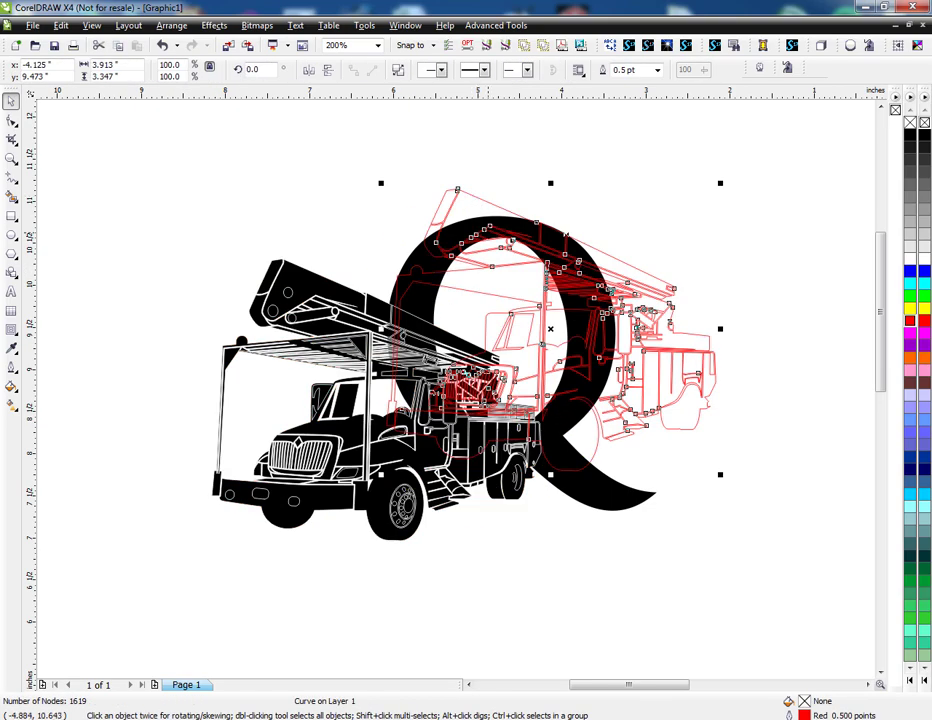
key("ctrl+z")
- Combine all the truck pieces back into one curve, leaving the red boundary out of the selection
left_click_drag(159, 244, 578, 558)
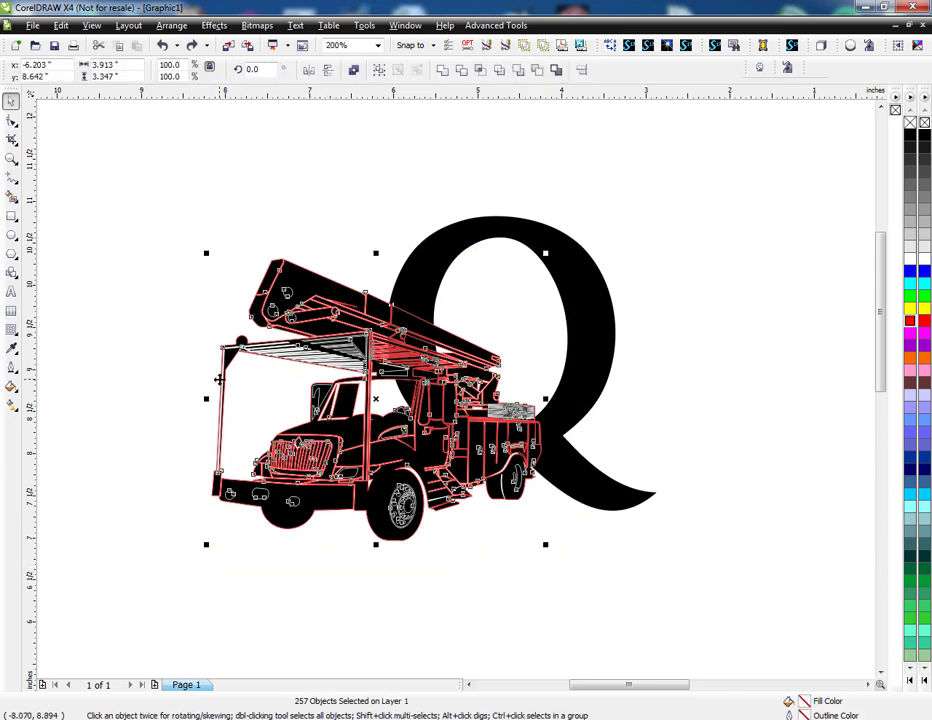
left_click(152, 241)
left_click_drag(151, 216, 591, 600)
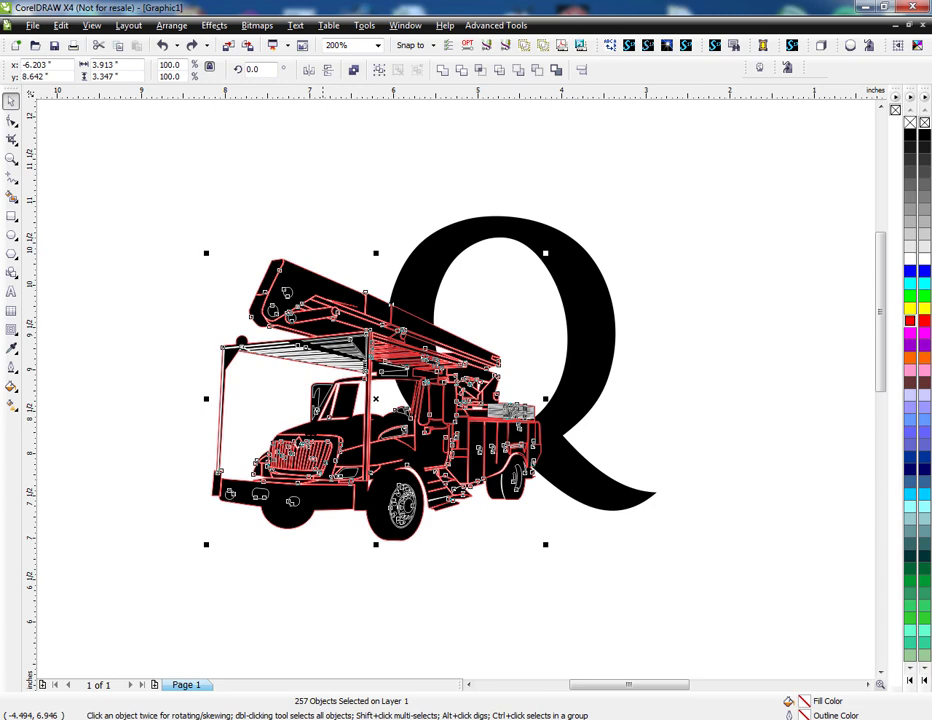
left_click(218, 414, "shift")
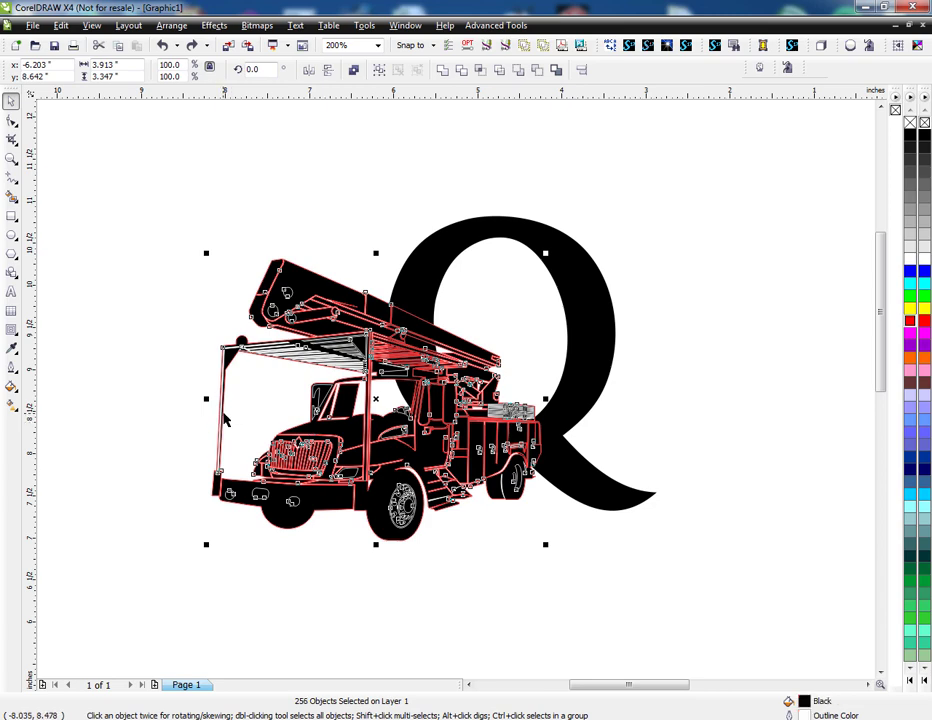
left_click(353, 71)
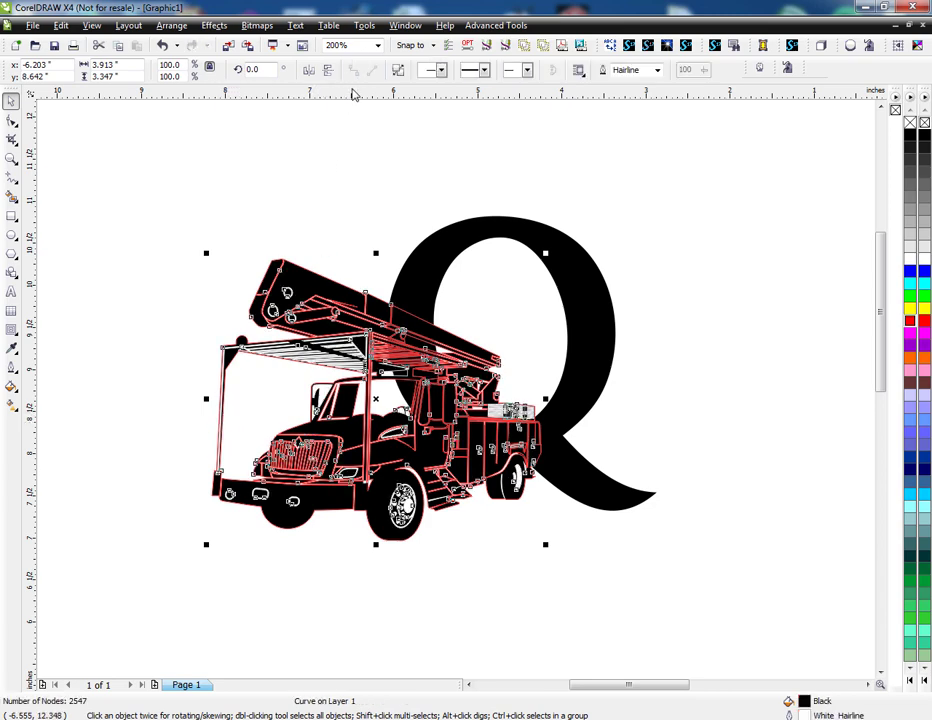
left_click(330, 182)
- Try moving the red boundary off the truck and filling the truck magenta and black, and undo these changes
left_click_drag(302, 293, 616, 165)
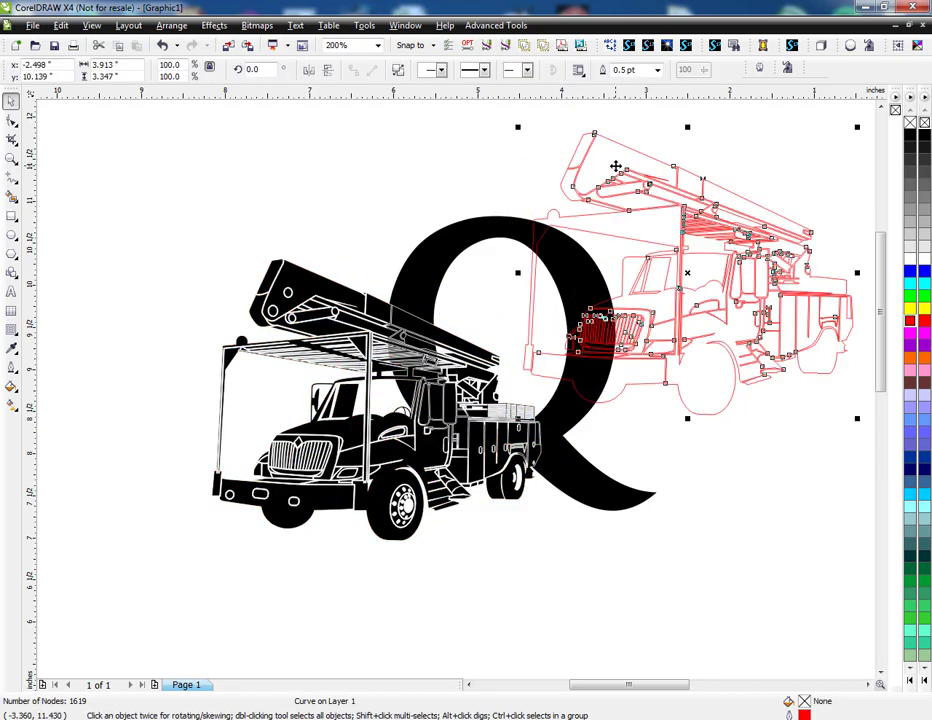
key("ctrl+z")
left_click_drag(361, 445, 320, 630)
left_click(384, 484)
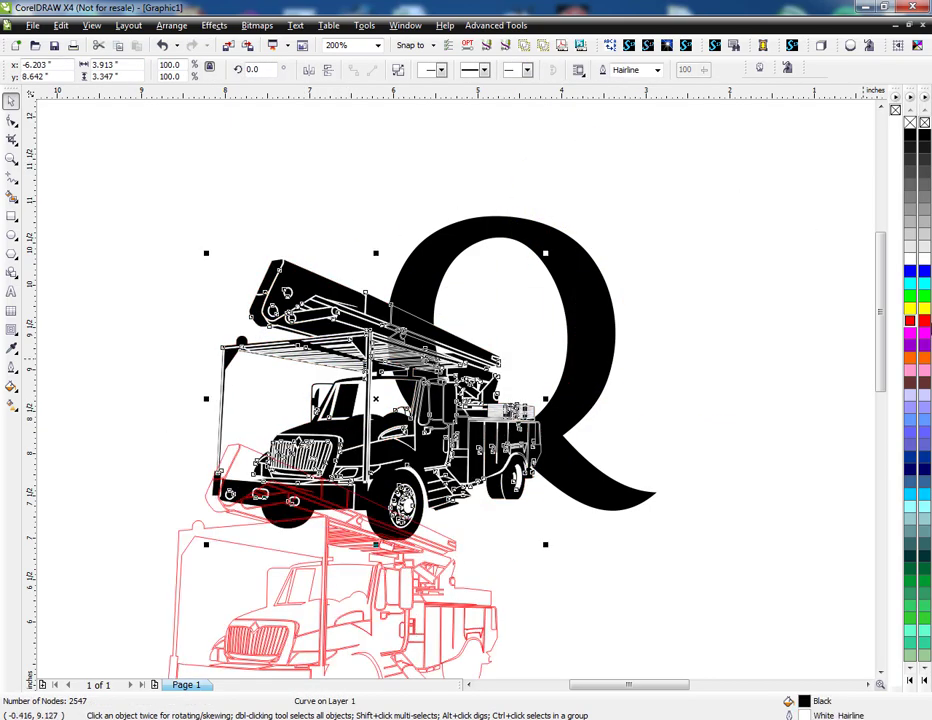
left_click(910, 333)
left_click(910, 133)
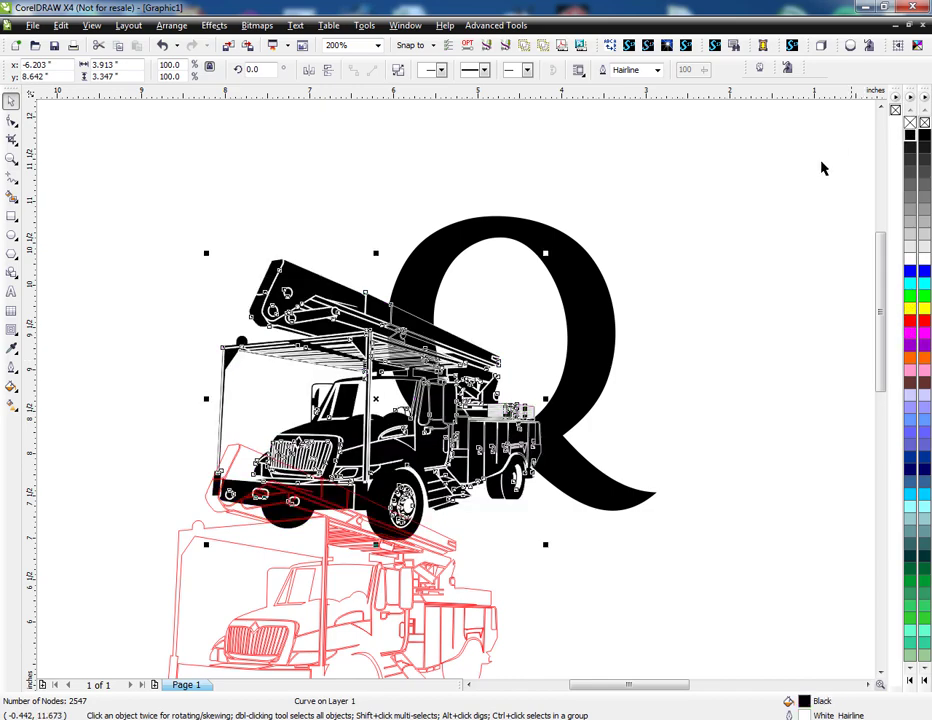
left_click(824, 166)
key("ctrl+z")
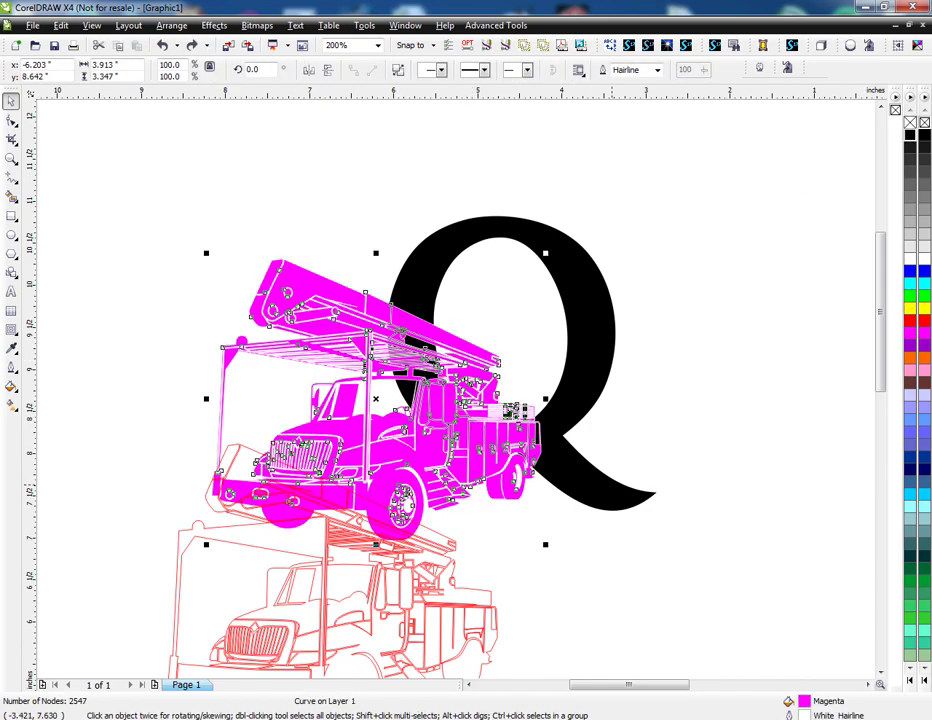
key("ctrl+z")
key("ctrl+z")
key("Escape")
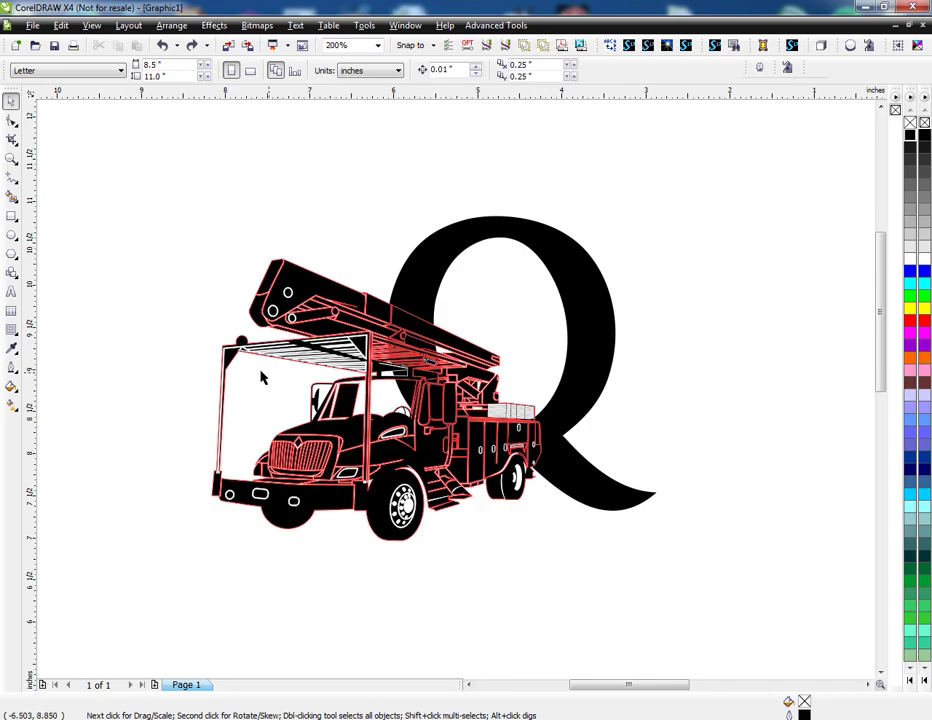
- Set the red boundary's outline width to Hairline
left_click(223, 357)
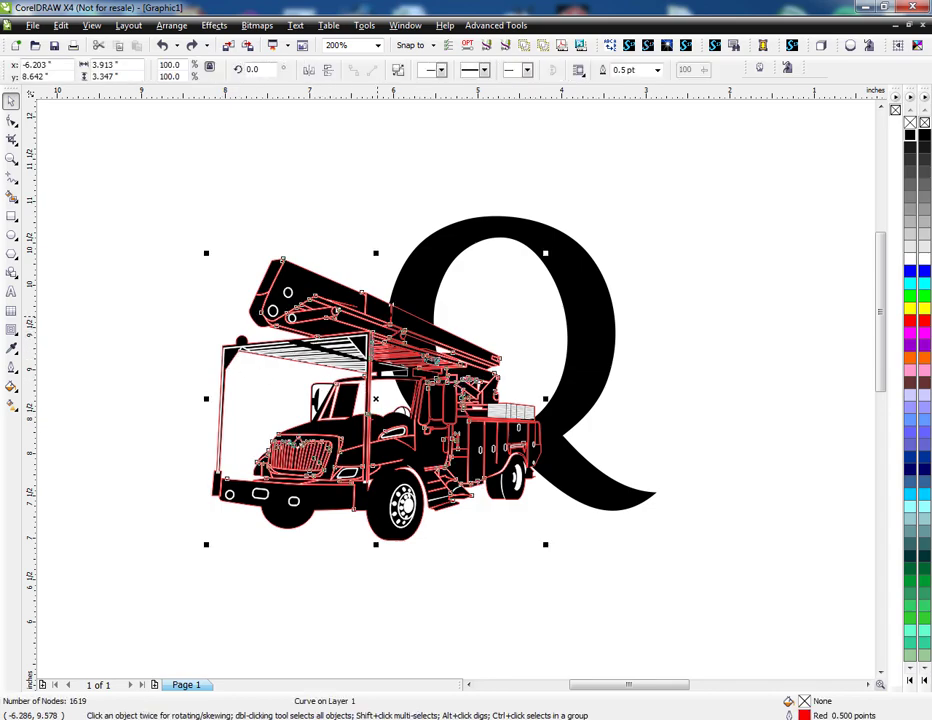
scroll(405, 295, "up", 2)
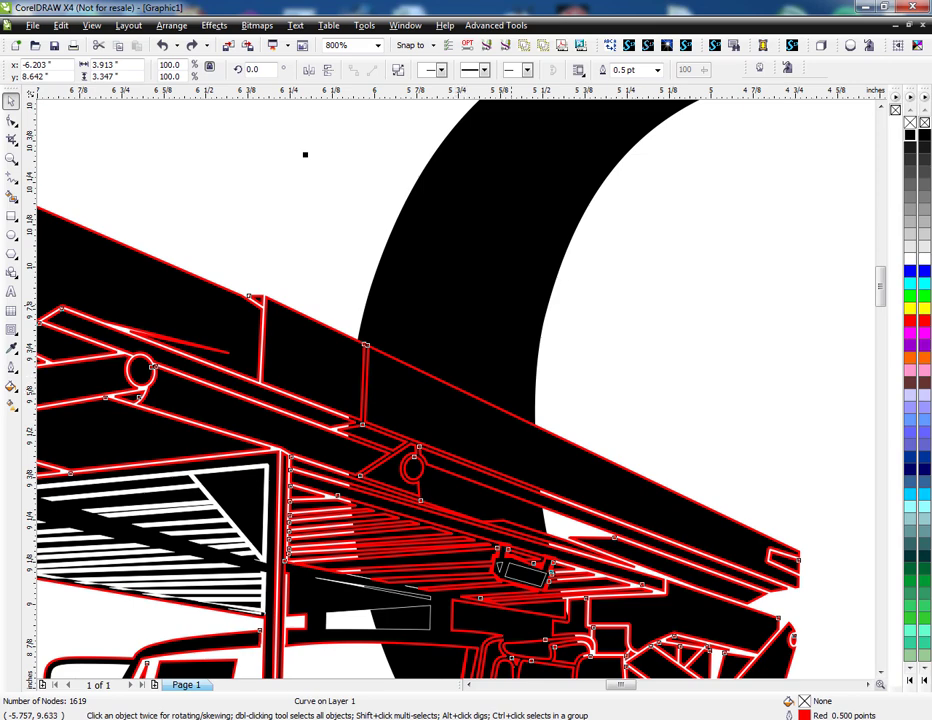
left_click(657, 69)
left_click(640, 96)
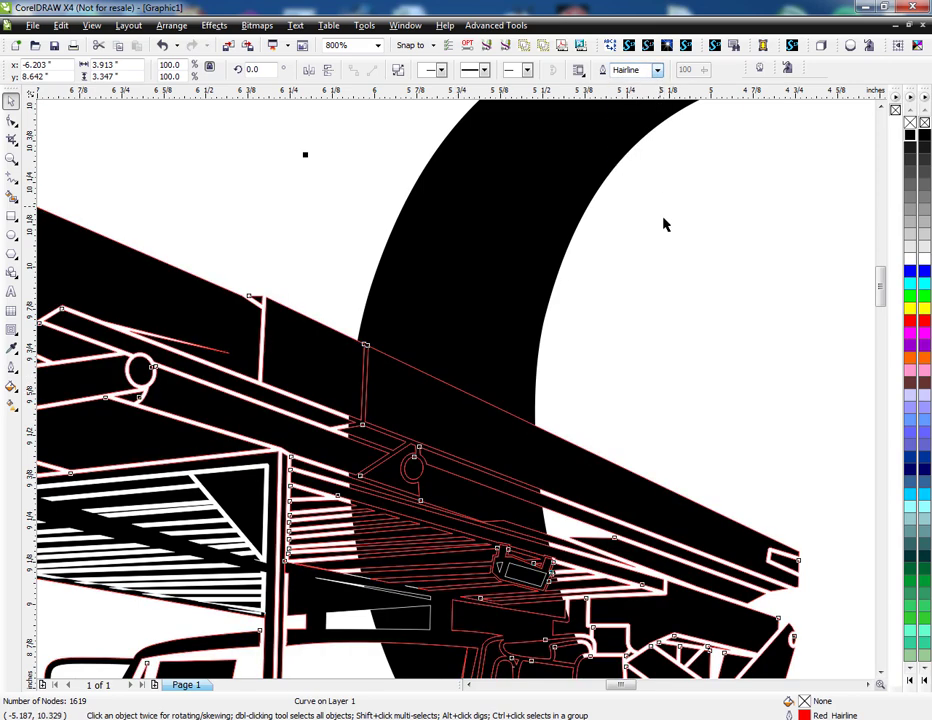
left_click(663, 224)
- Apply a one-step outside contour with a 0.01" offset to the red boundary around the truck
scroll(437, 397, "up", 1)
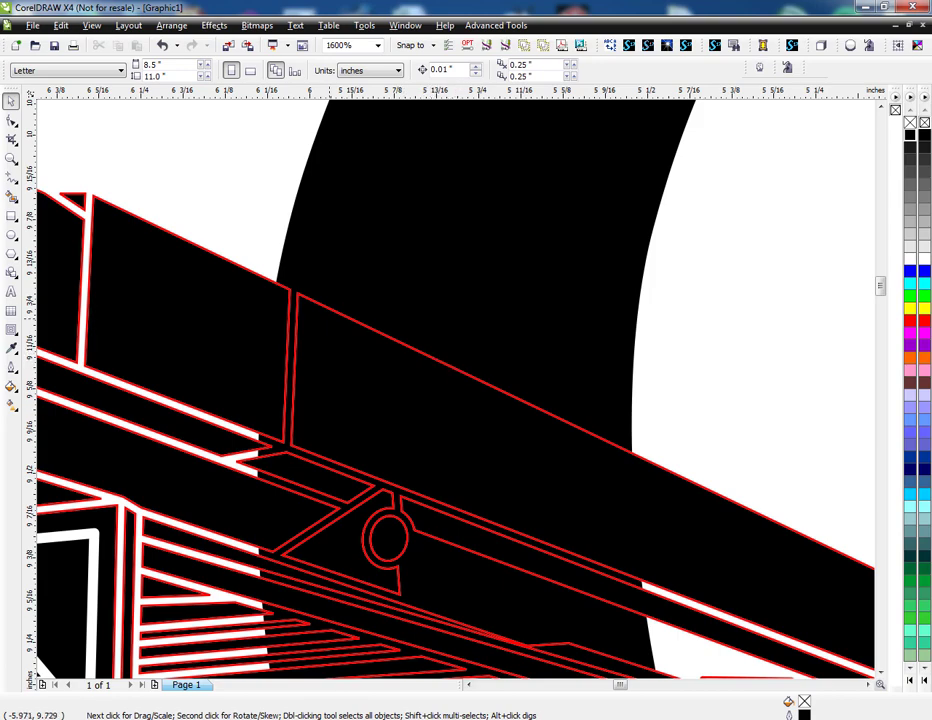
scroll(581, 454, "down", 1)
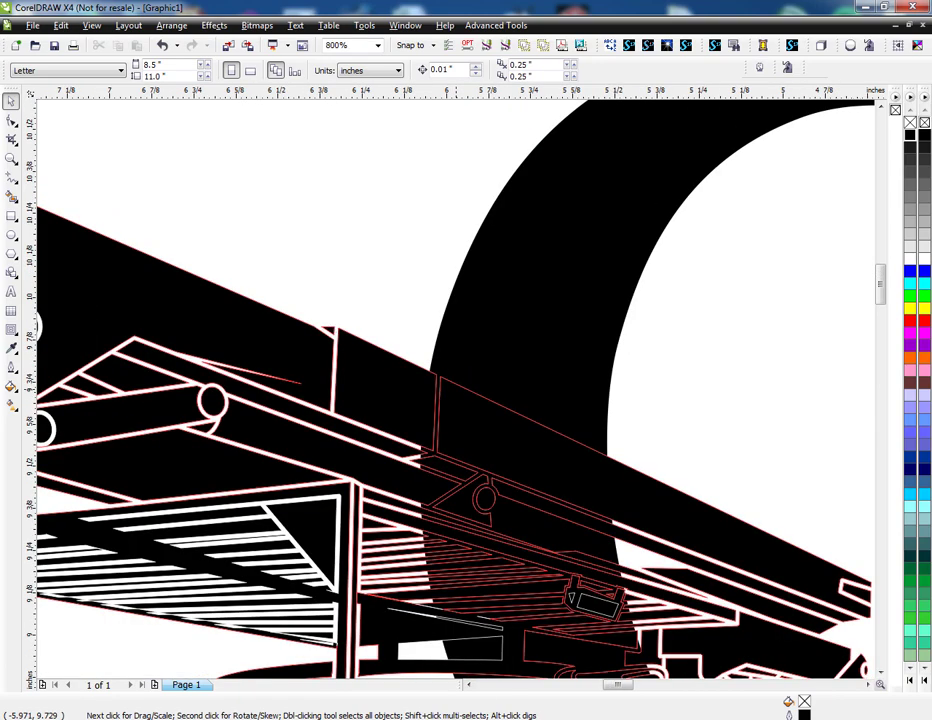
left_click(11, 329)
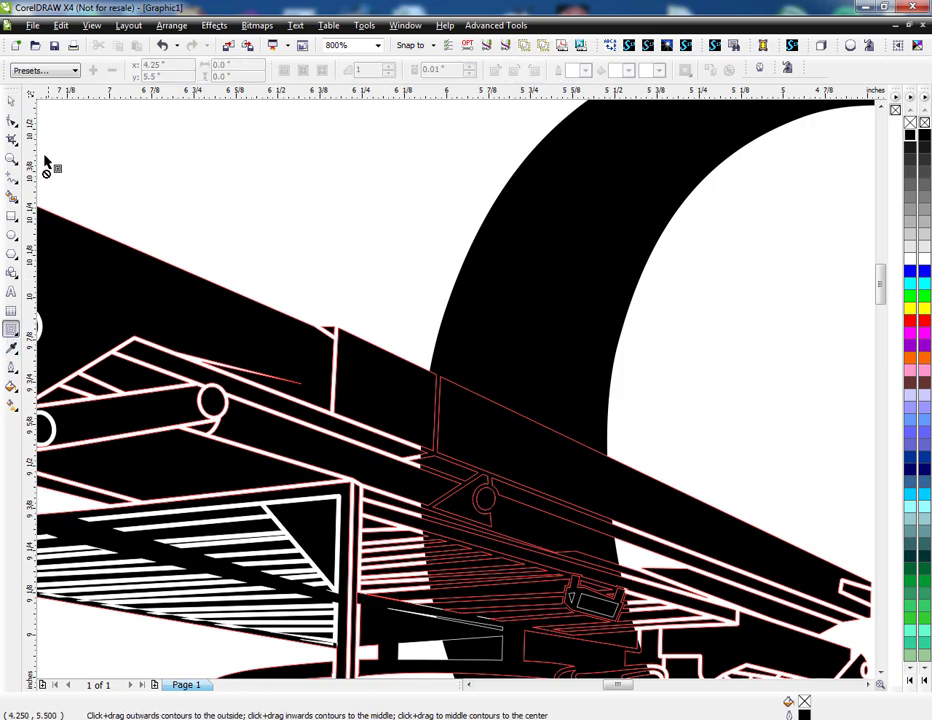
left_click(11, 101)
left_click(377, 333)
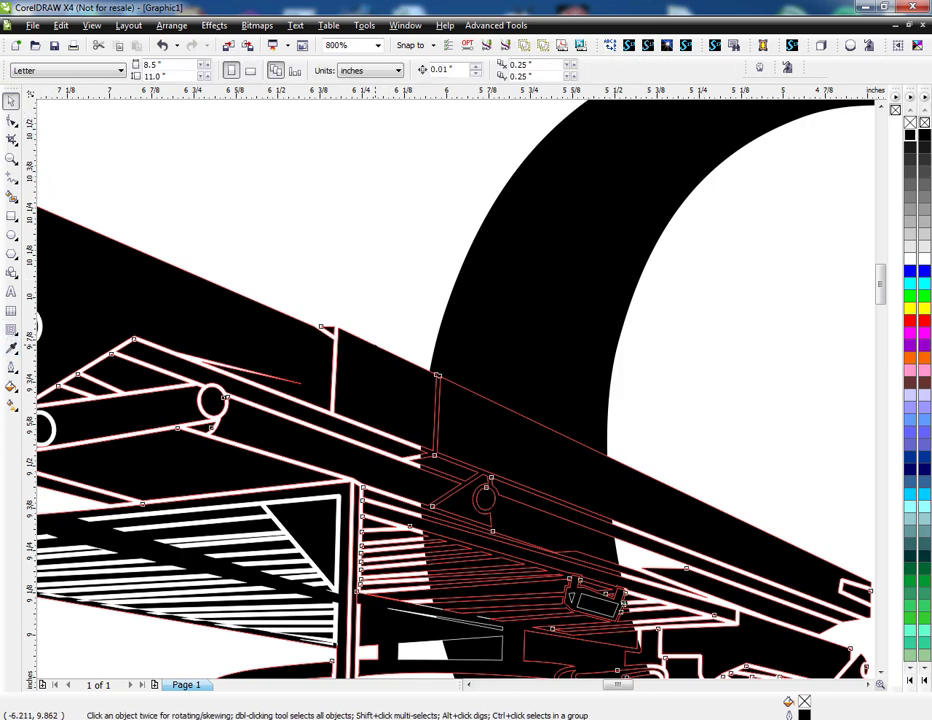
left_click(11, 329)
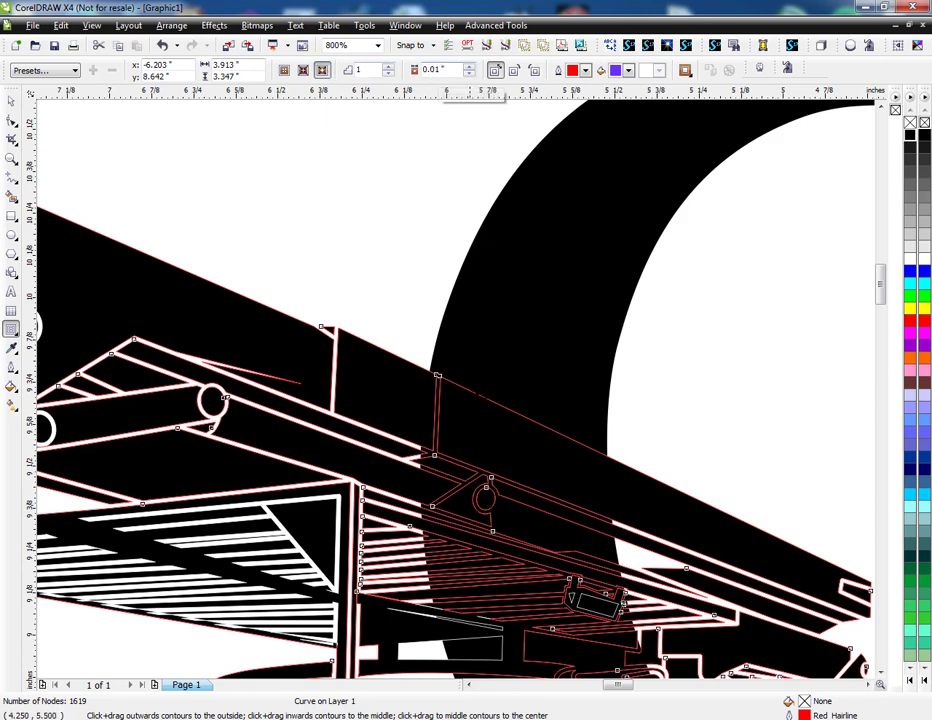
left_click(322, 72)
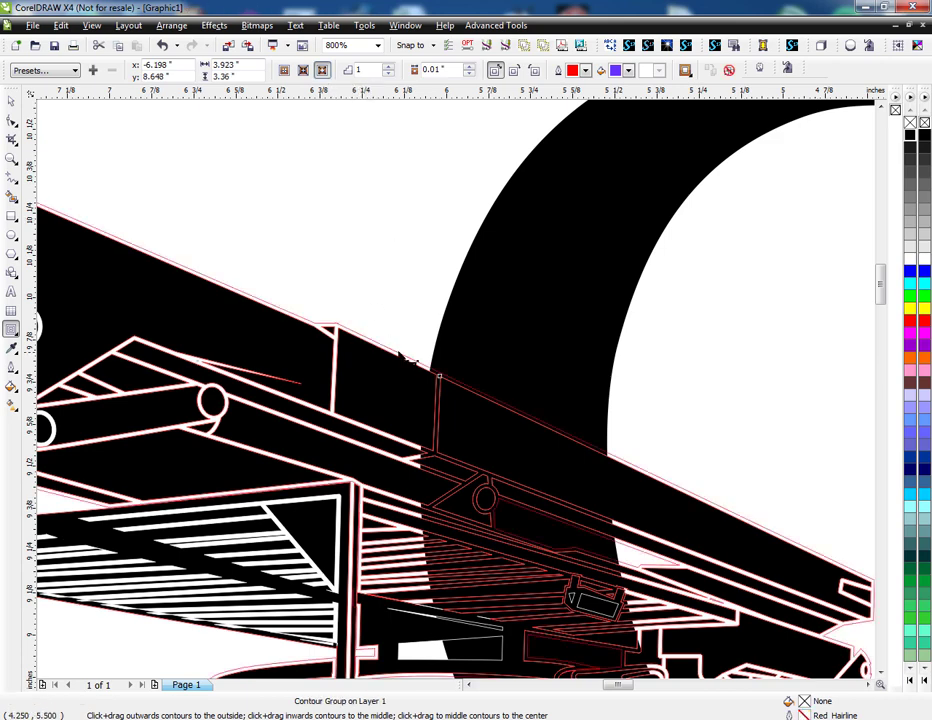
- Break the contour group around the truck apart into separate curves
scroll(400, 355, "up", 1)
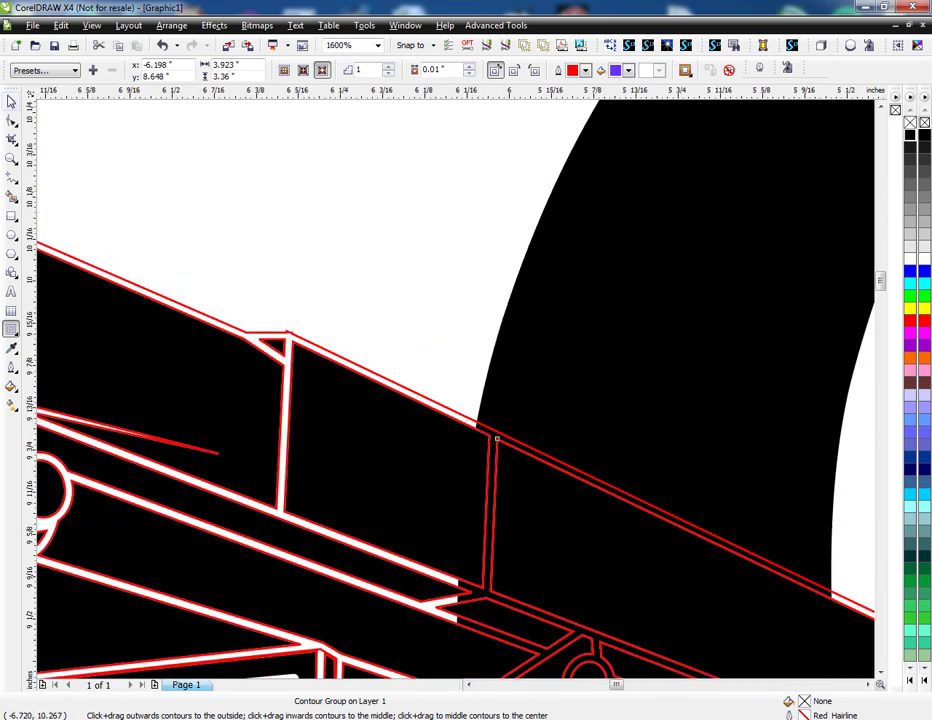
key("space")
left_click(312, 214)
left_click(370, 375)
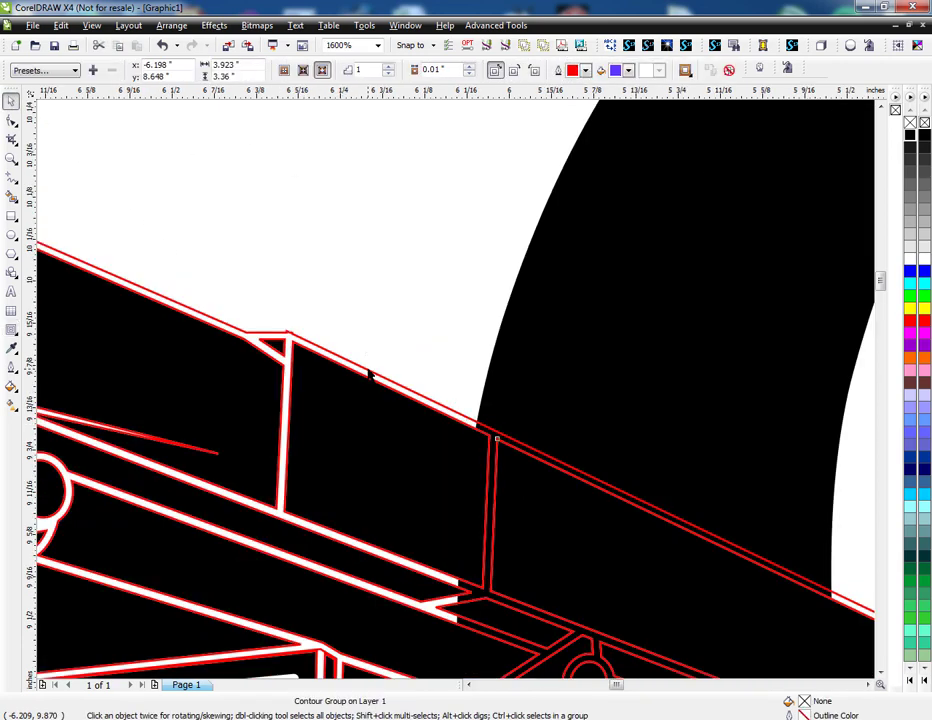
right_click(370, 375)
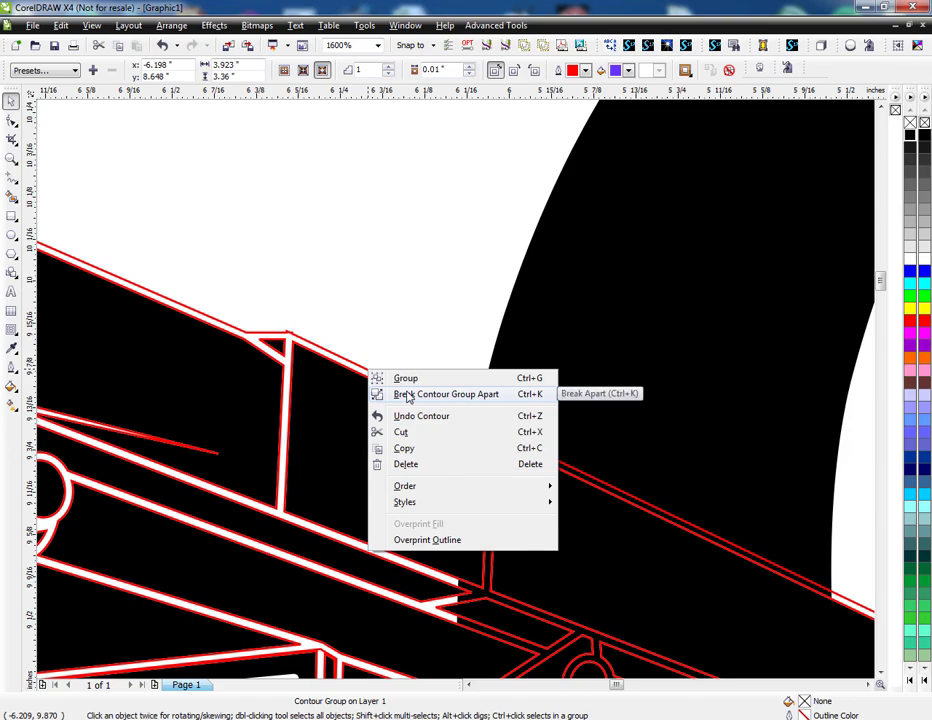
left_click(406, 395)
scroll(456, 412, "down", 1)
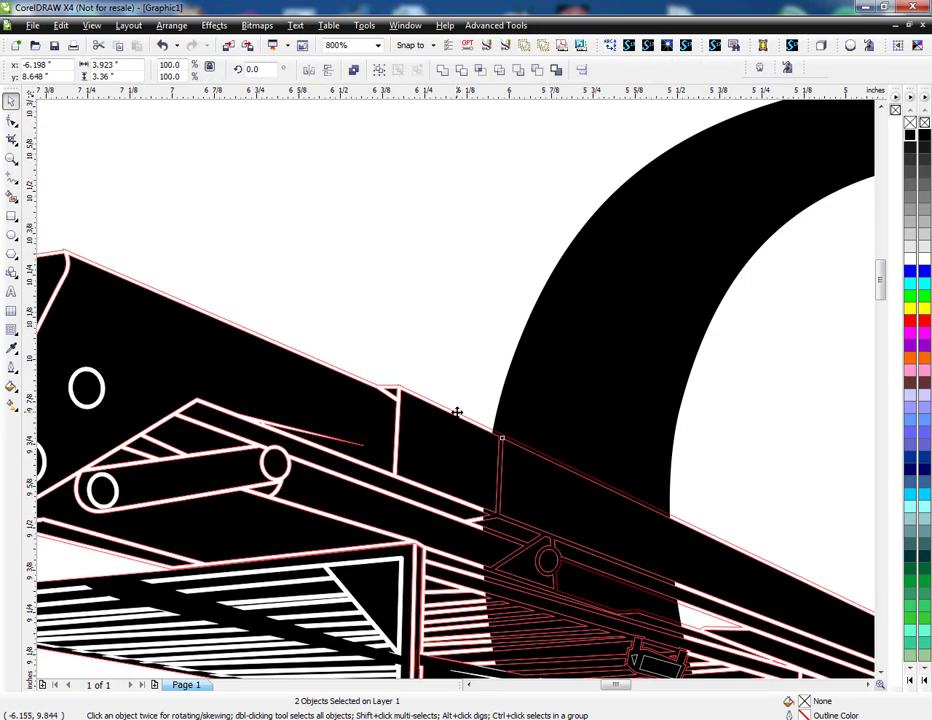
- Try moving the two separated red curves up off the truck, and undo the move
left_click_drag(456, 412, 484, 276)
left_click(495, 223)
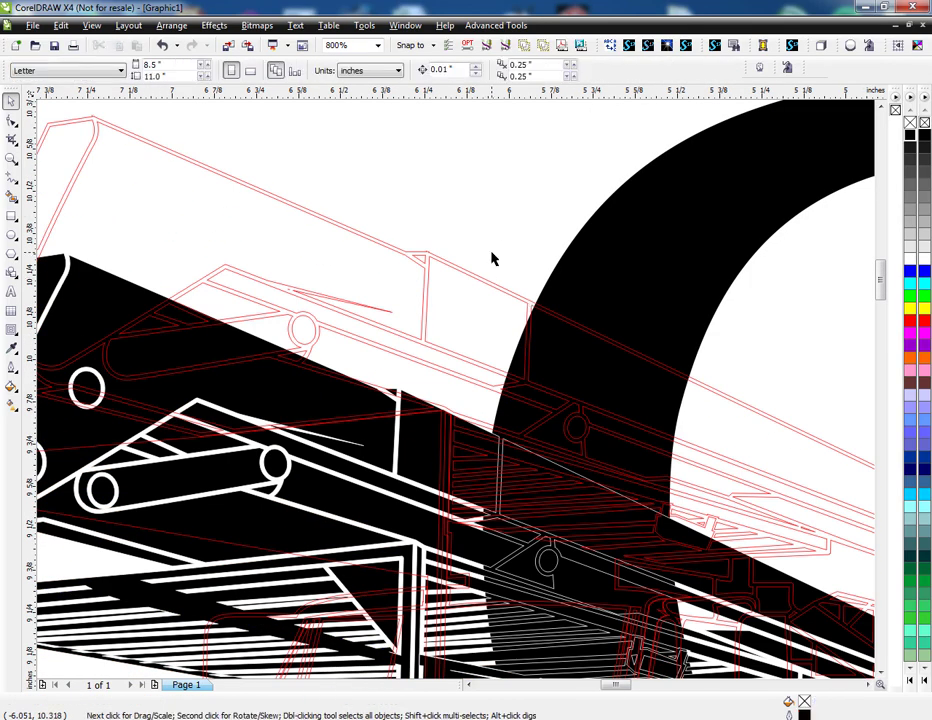
key("ctrl+z")
key("Escape")
- Try moving just one of the red contour curves off the truck, undo it, and clear the selection
scroll(455, 385, "up", 1)
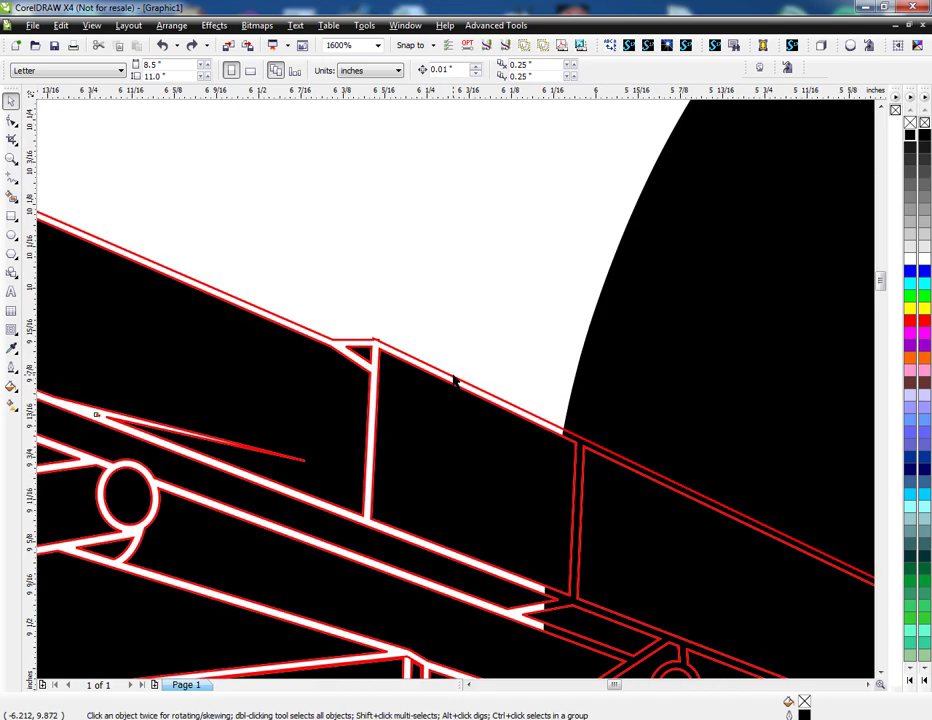
left_click(454, 380)
right_click(453, 377)
left_click(457, 345)
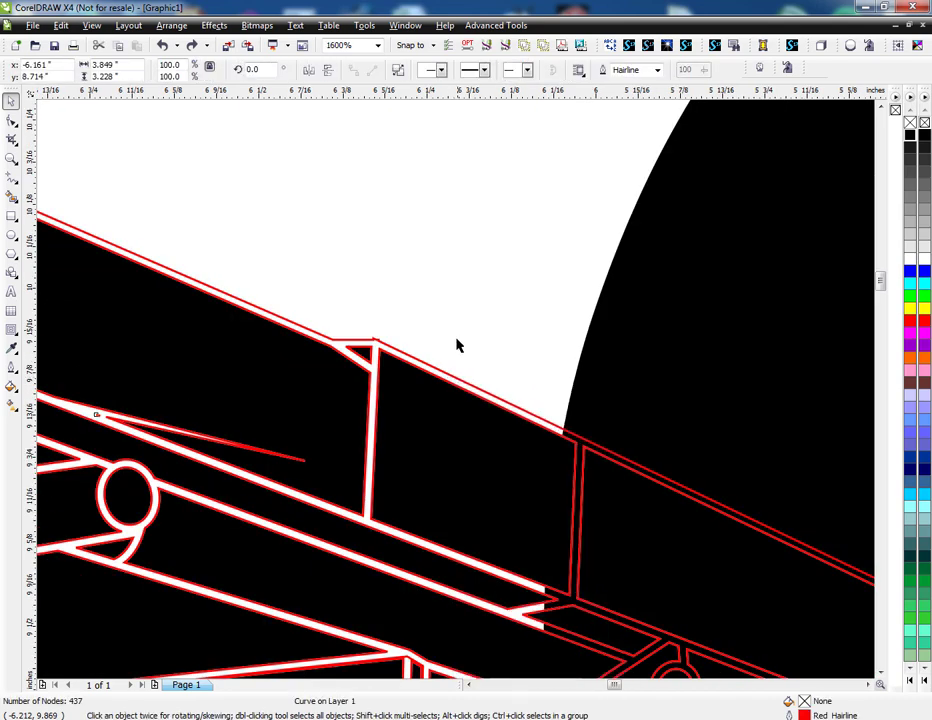
left_click_drag(451, 379, 462, 353)
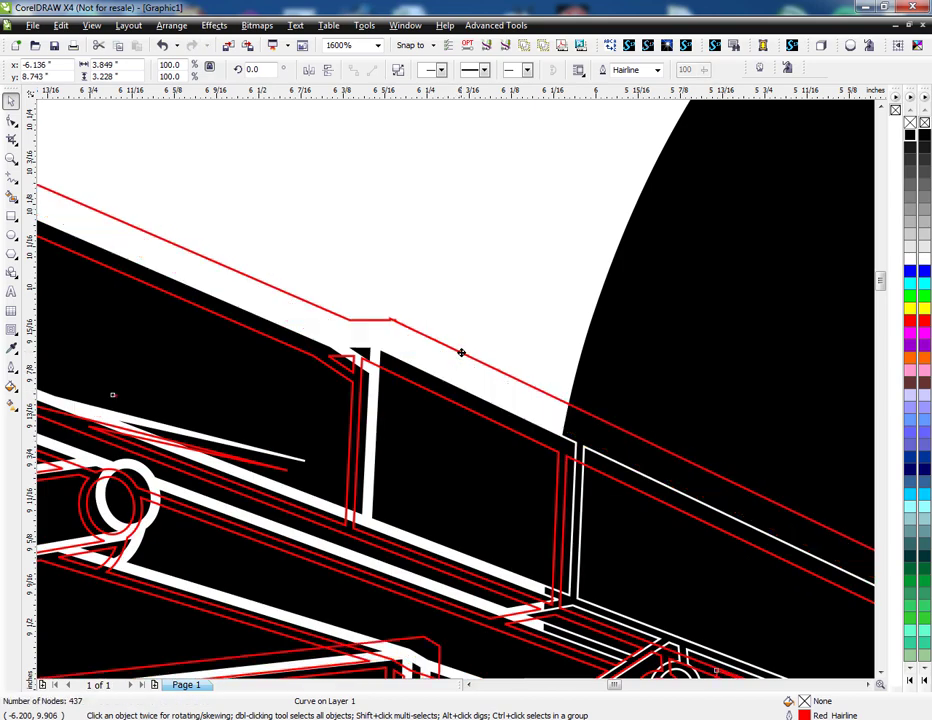
key("ctrl+z")
key("ctrl+z")
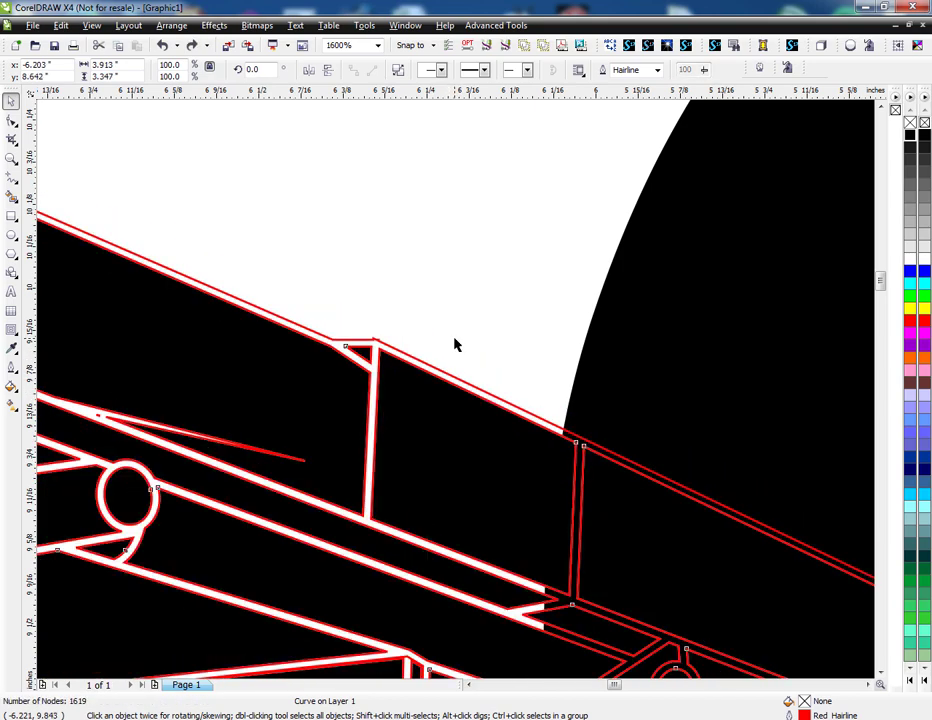
key("Escape")
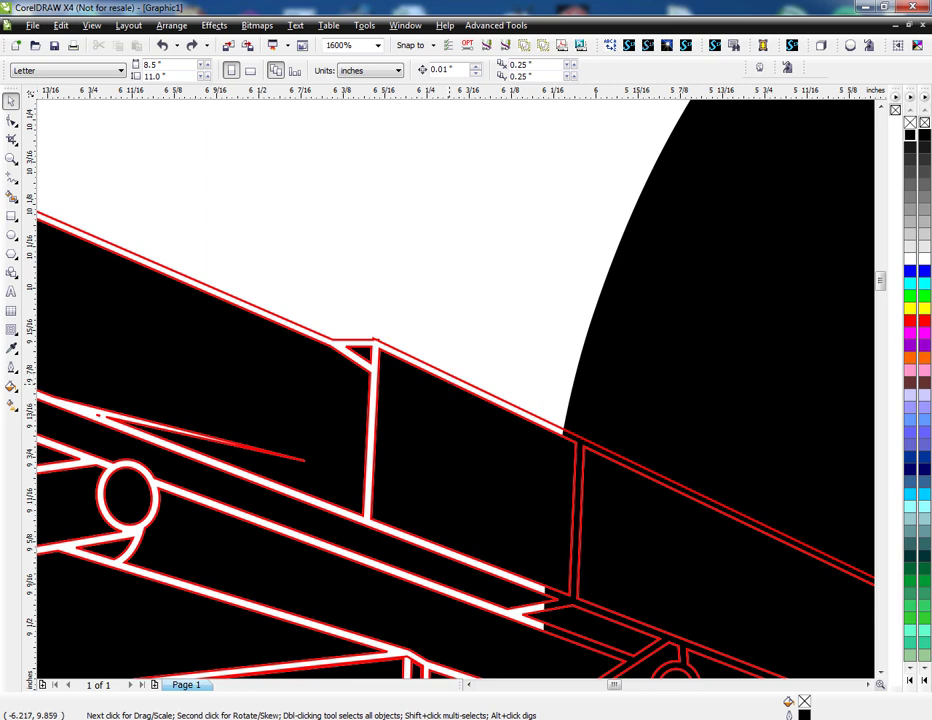
- Combine the two red hairline curves around the truck into a single curve
left_click(450, 382)
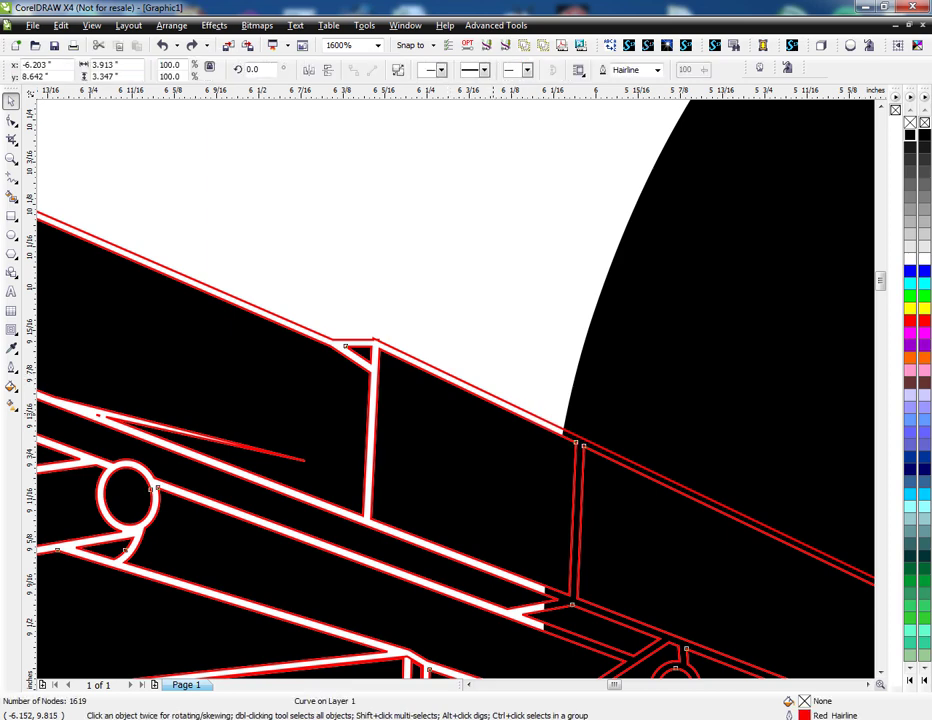
left_click(488, 394, "shift")
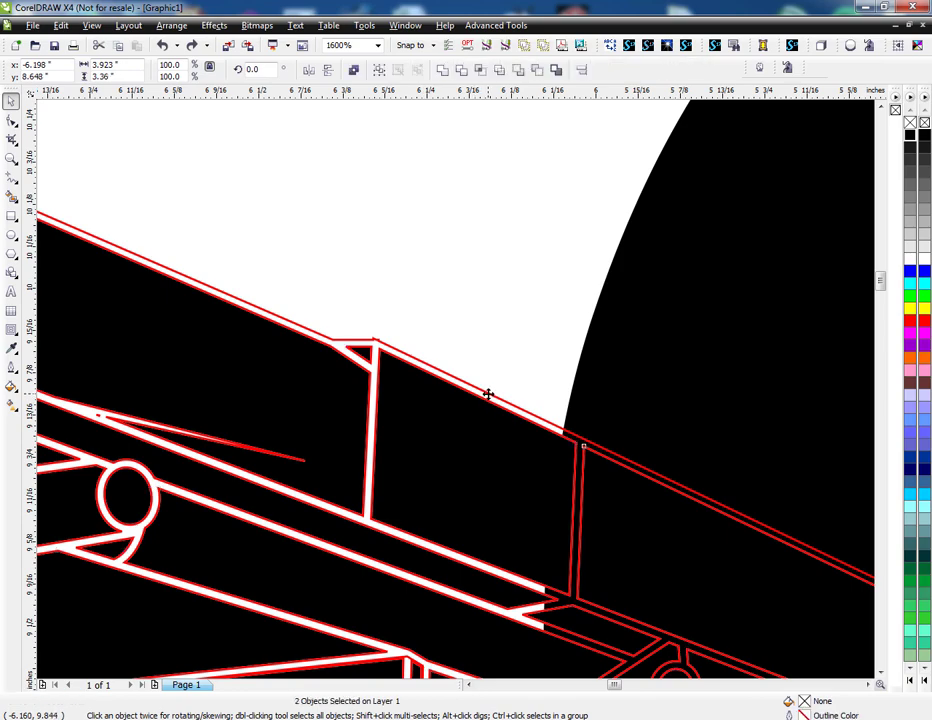
scroll(489, 393, "down", 1)
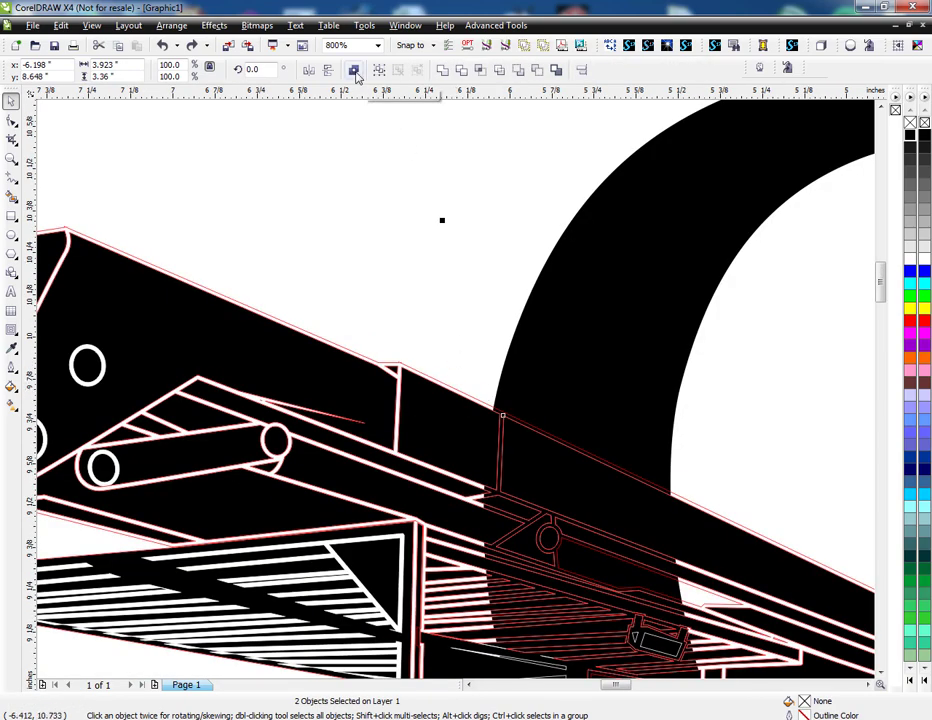
left_click(353, 69)
left_click(402, 198)
- Try filling the combined red curve with green, and undo the fill
scroll(457, 396, "up", 2)
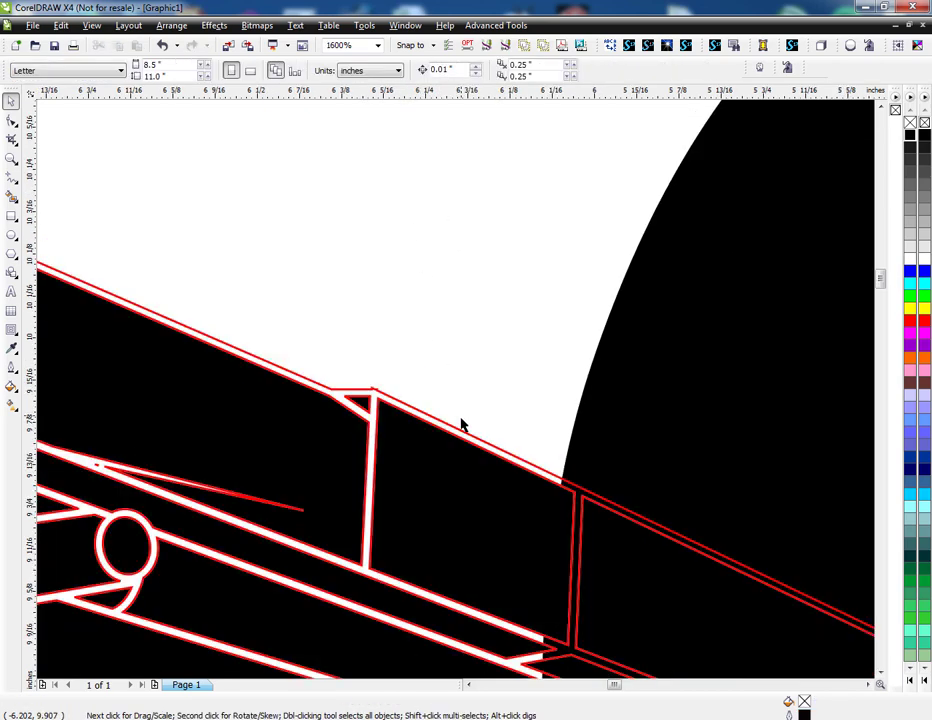
left_click(457, 411)
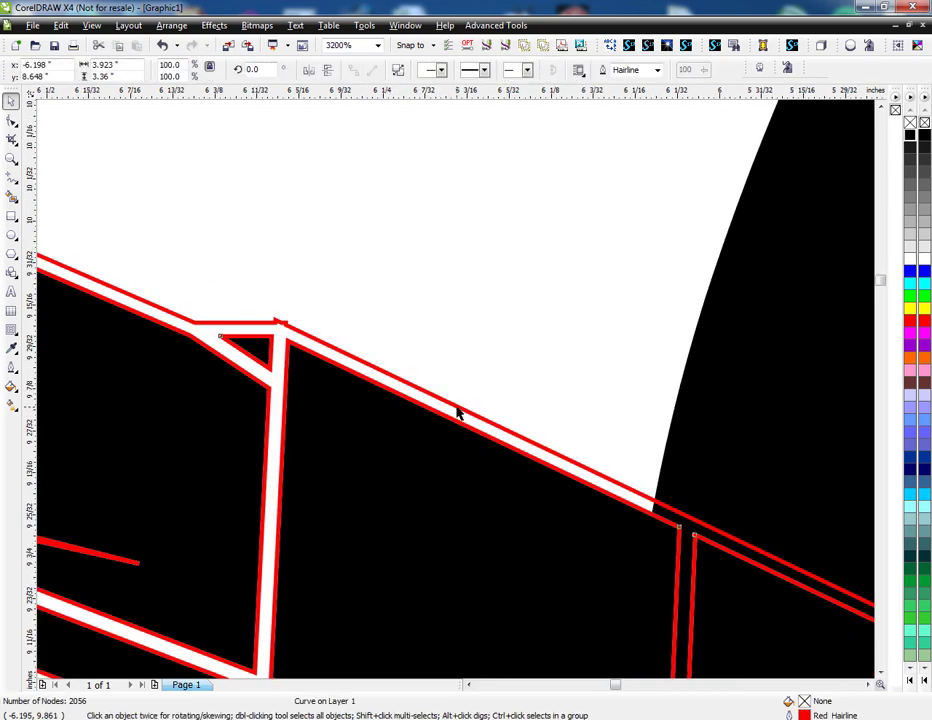
left_click(911, 299)
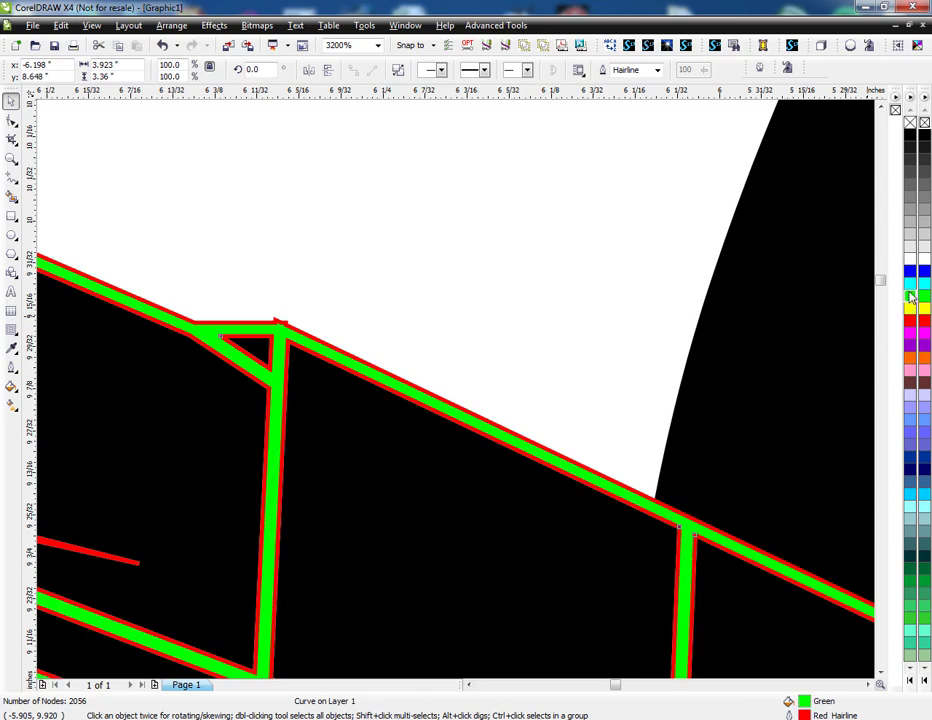
scroll(455, 396, "down", 1)
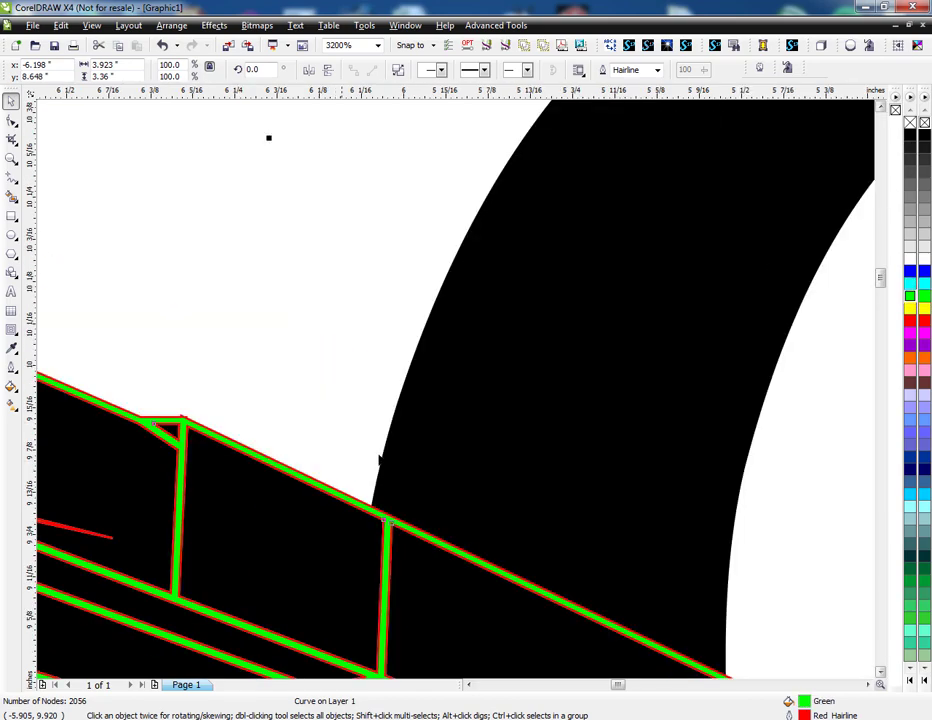
scroll(397, 192, "down", 1)
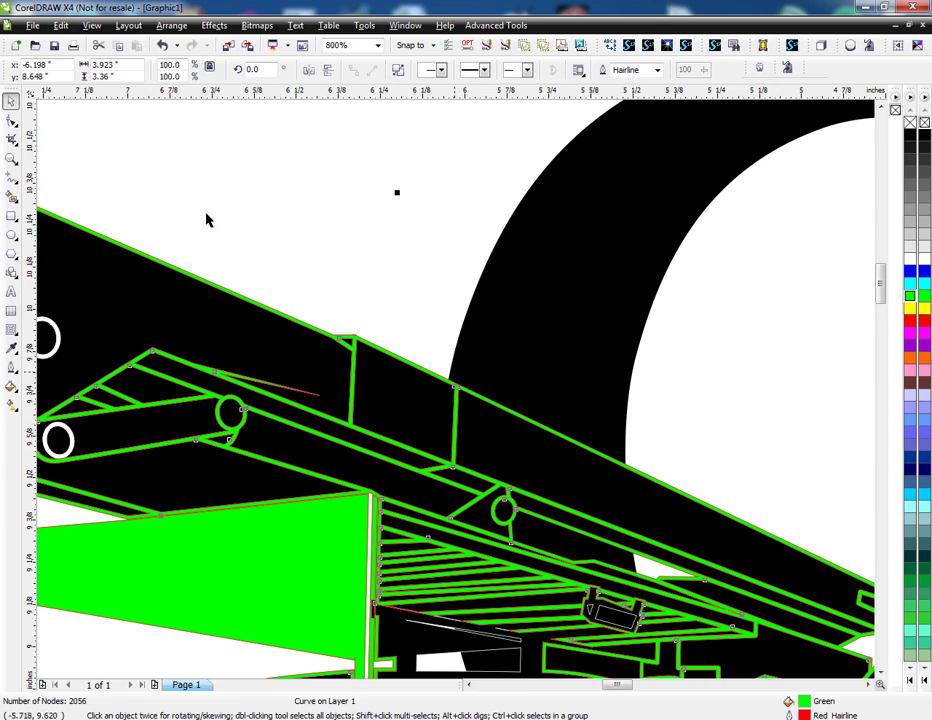
left_click(162, 141)
key("ctrl+z")
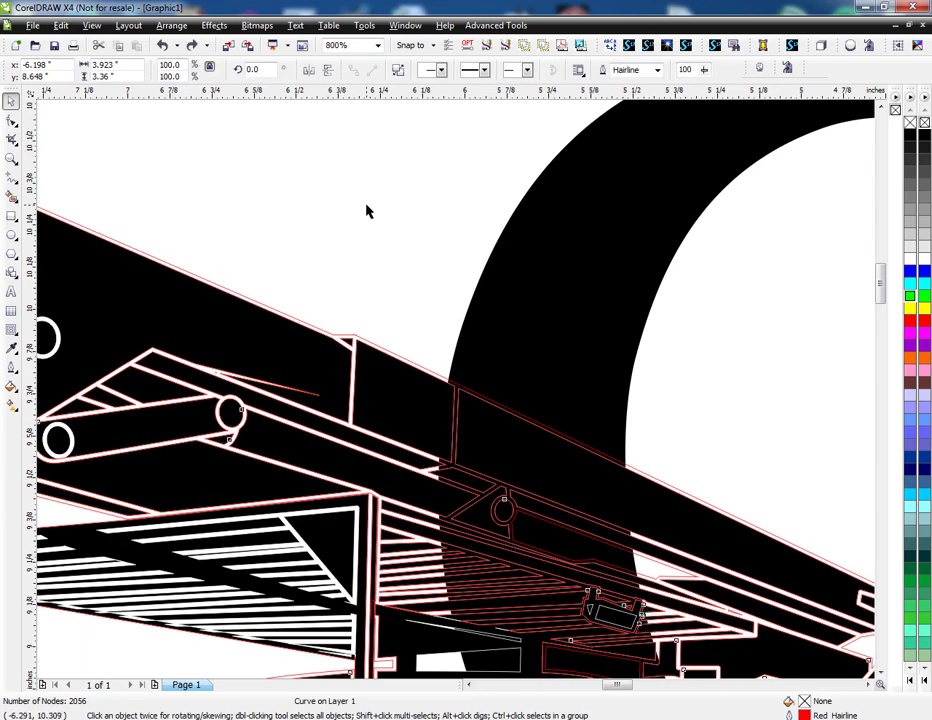
left_click(366, 210)
scroll(472, 347, "up", 1)
left_click(389, 401)
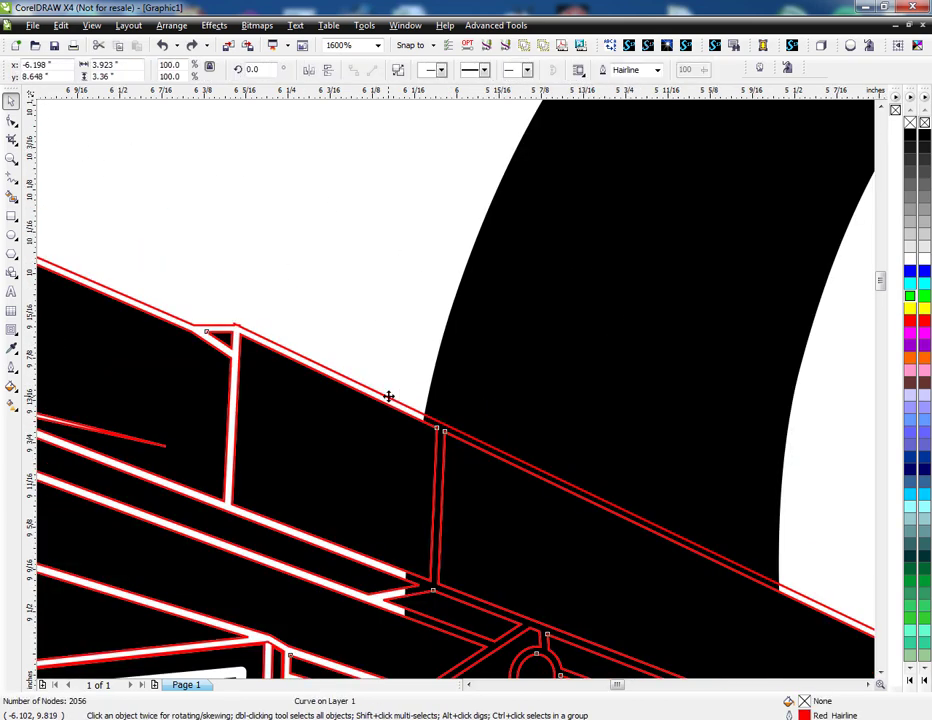
left_click(909, 296)
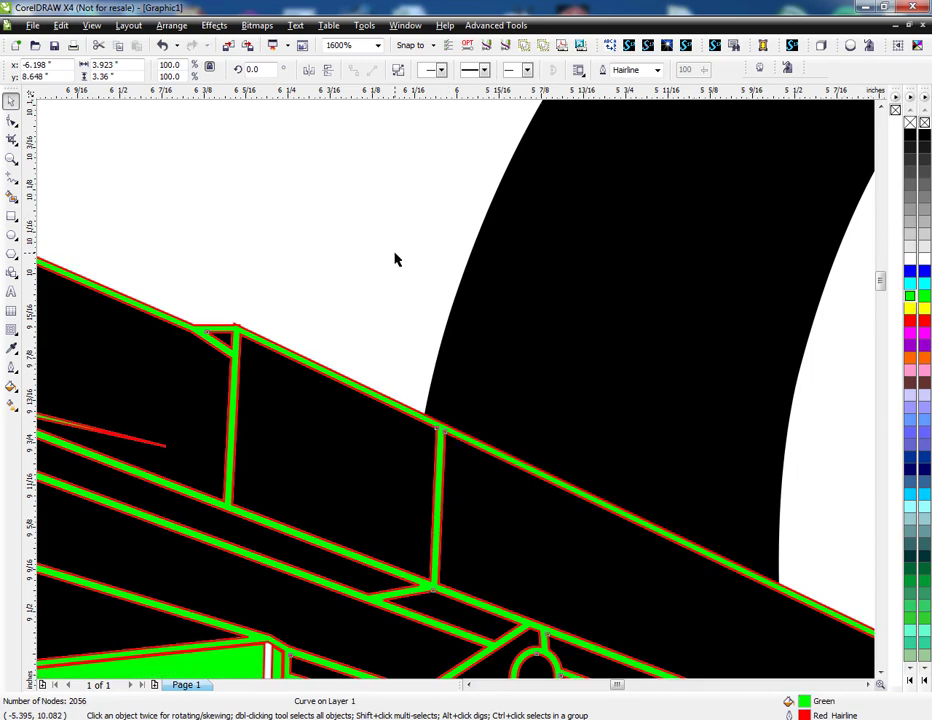
key("ctrl+z")
left_click(399, 368)
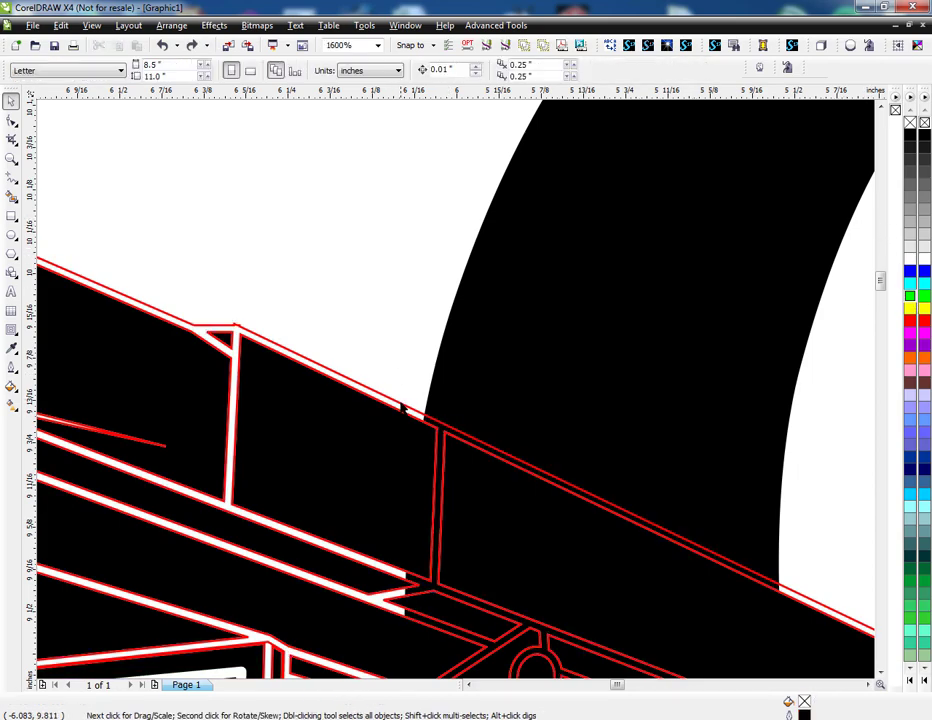
- Fill the combined red curve around the truck with cyan
left_click(401, 407)
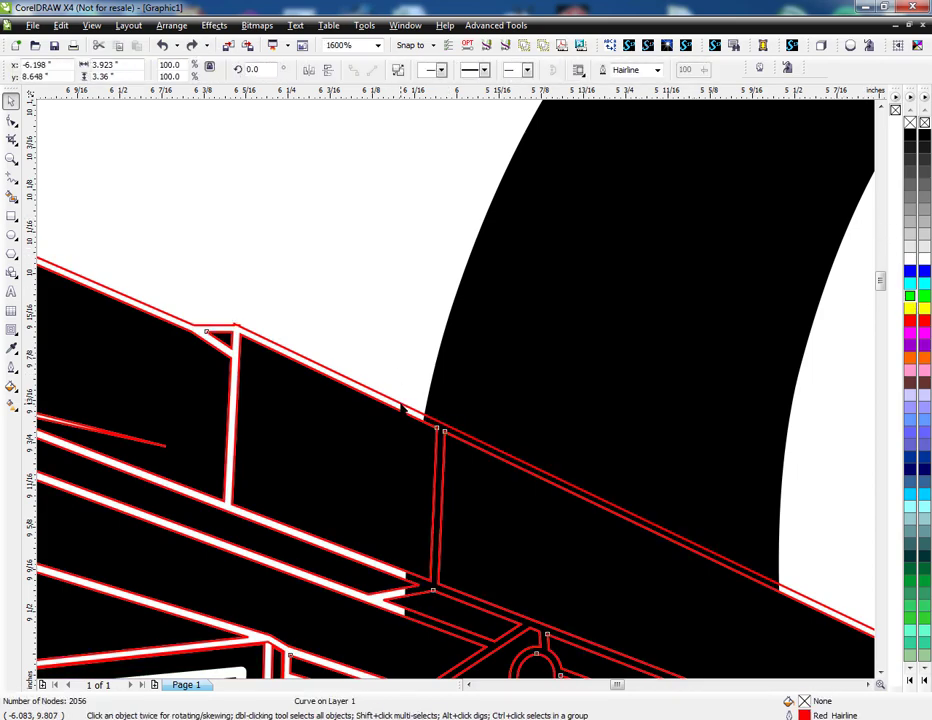
left_click(909, 283)
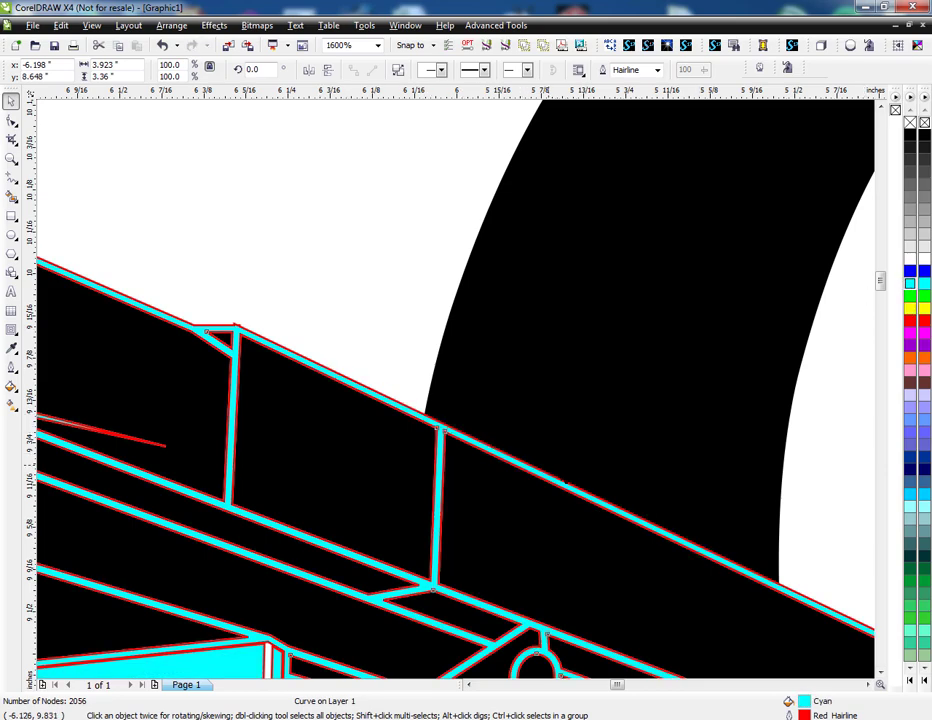
scroll(598, 499, "down", 2)
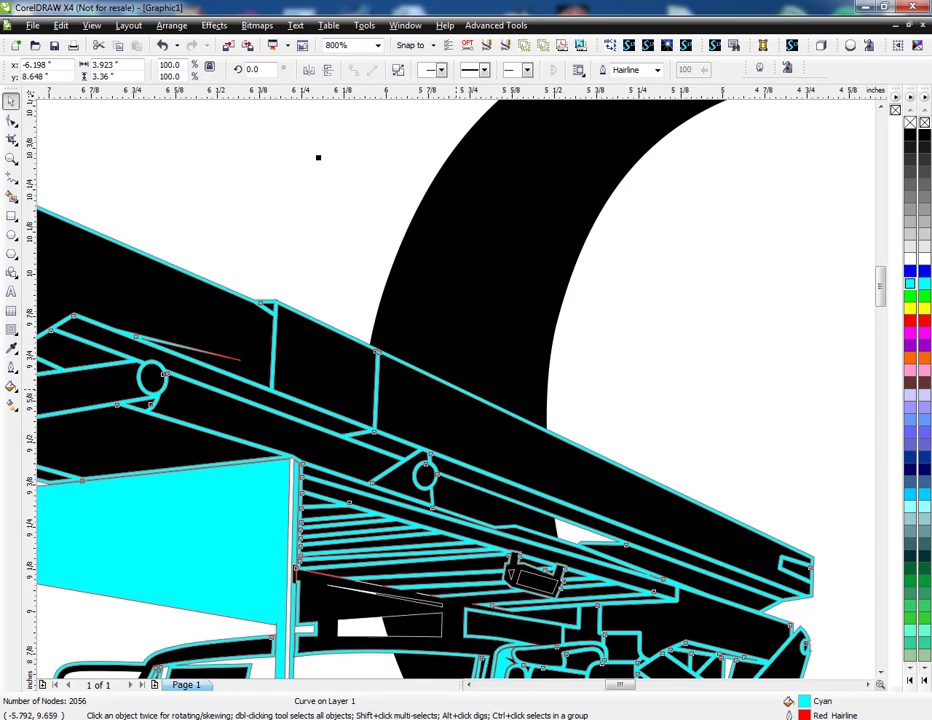
scroll(566, 387, "down", 2)
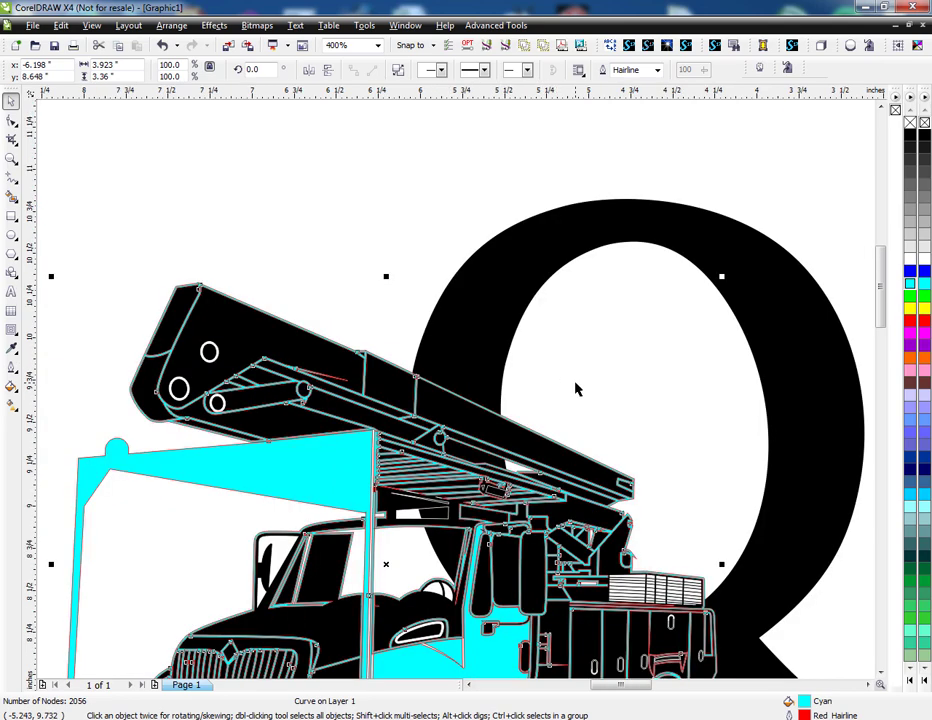
scroll(531, 347, "down", 2)
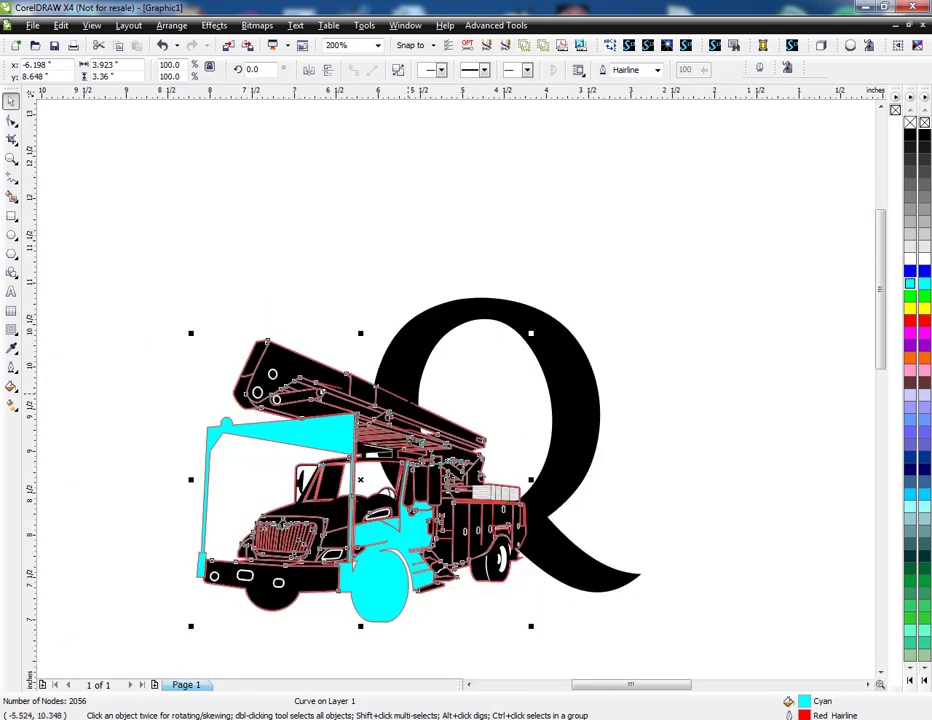
scroll(358, 437, "up", 2)
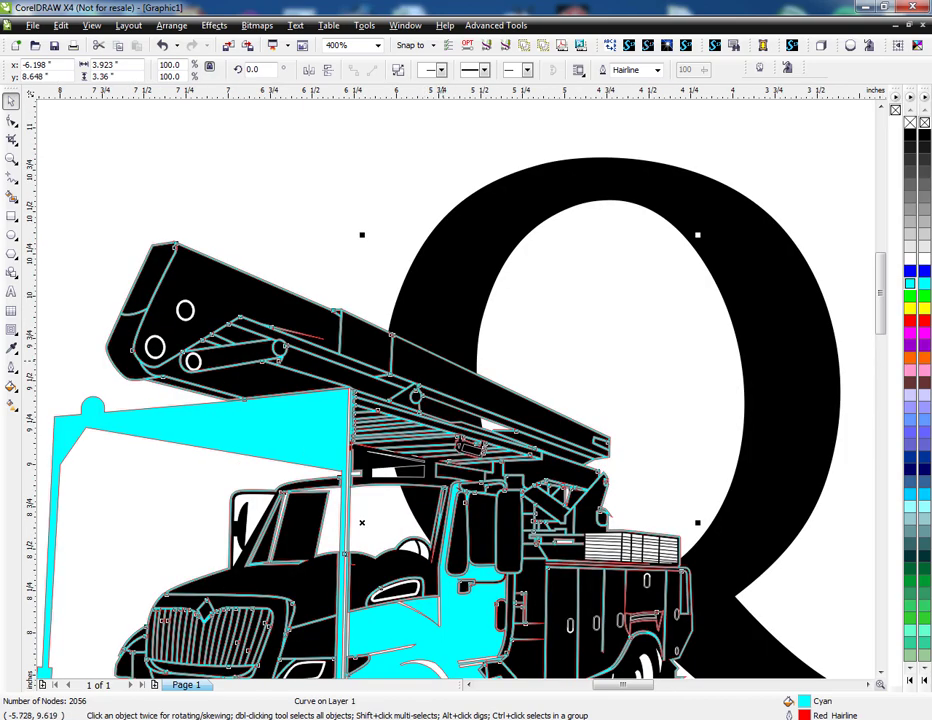
scroll(382, 321, "up", 4)
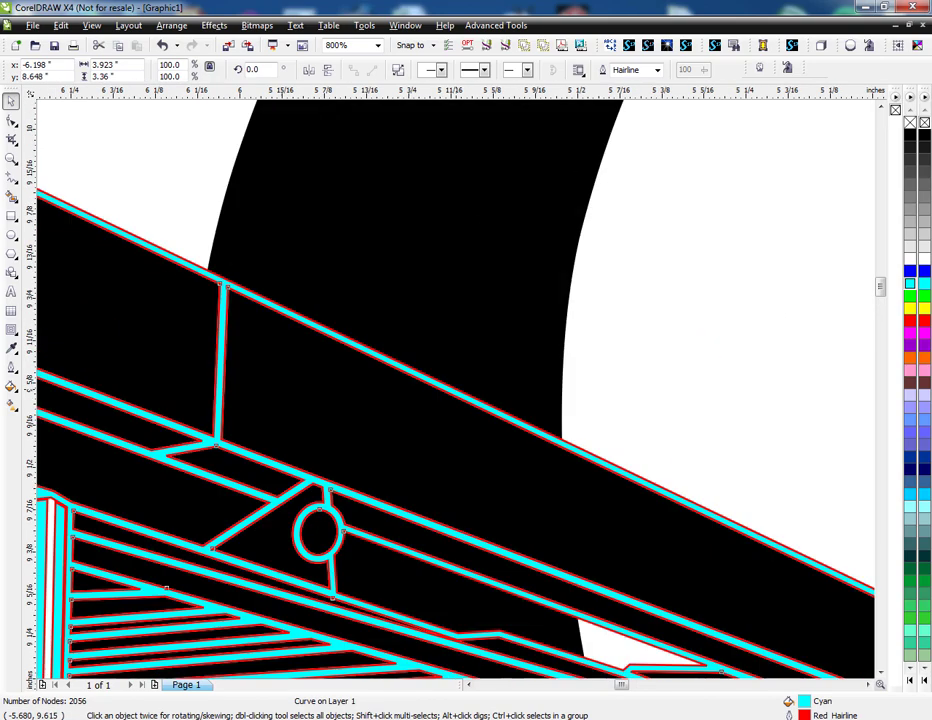
- Set the outline width of the cyan-filled curve to None, and clear the selection
left_click(171, 208)
left_click(162, 251)
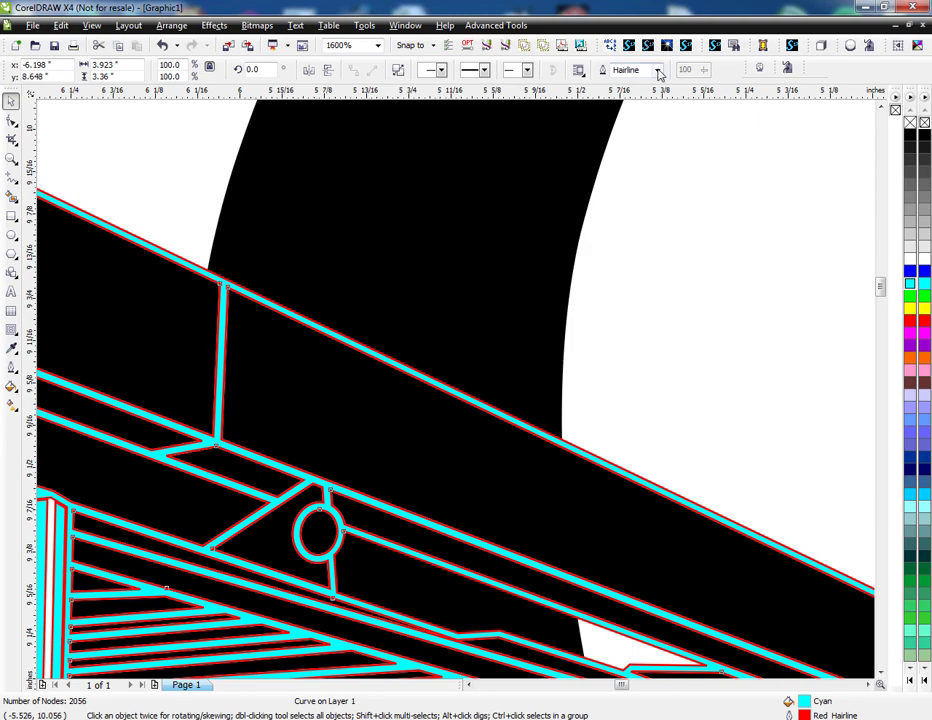
left_click(659, 74)
left_click(652, 83)
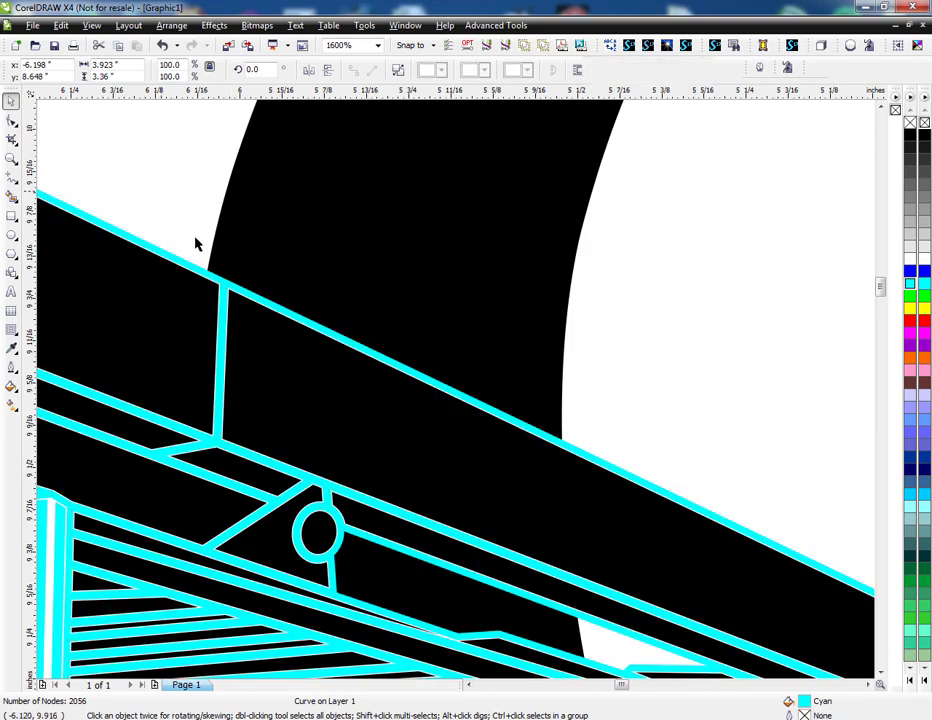
left_click(196, 243)
- Cut the cyan contour curve out of the black Q with Back Minus Front, and clear the selection
scroll(455, 400, "down", 3)
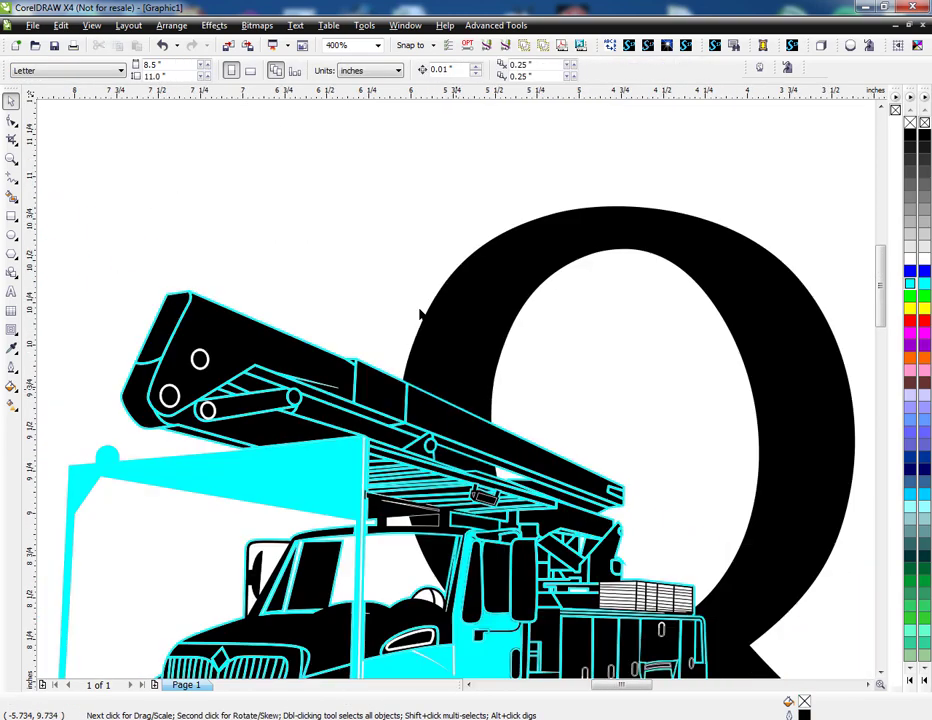
scroll(470, 440, "up", 1)
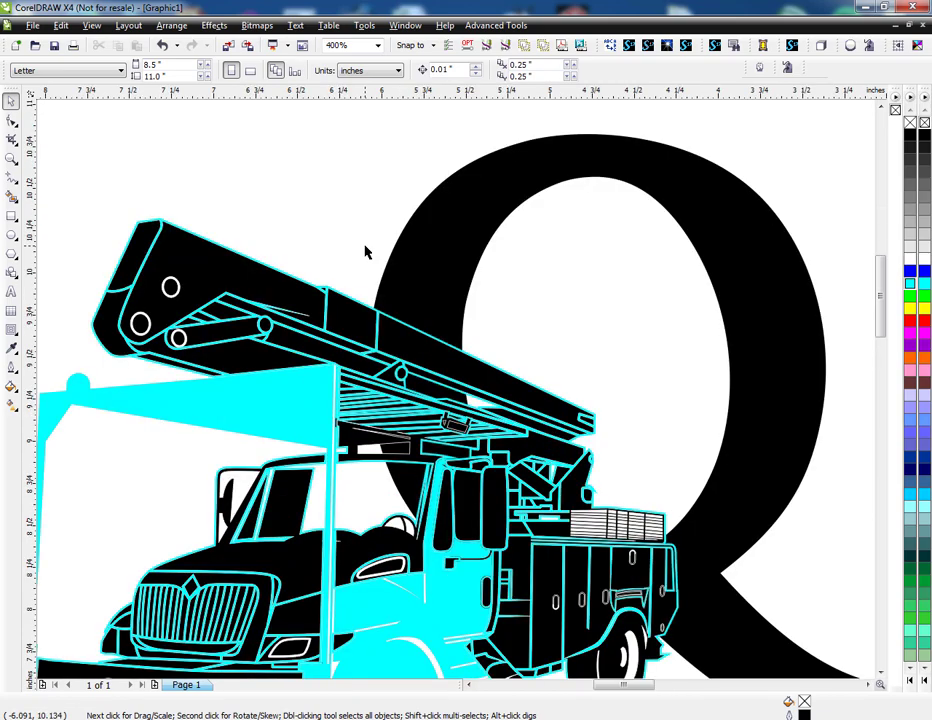
left_click(403, 323)
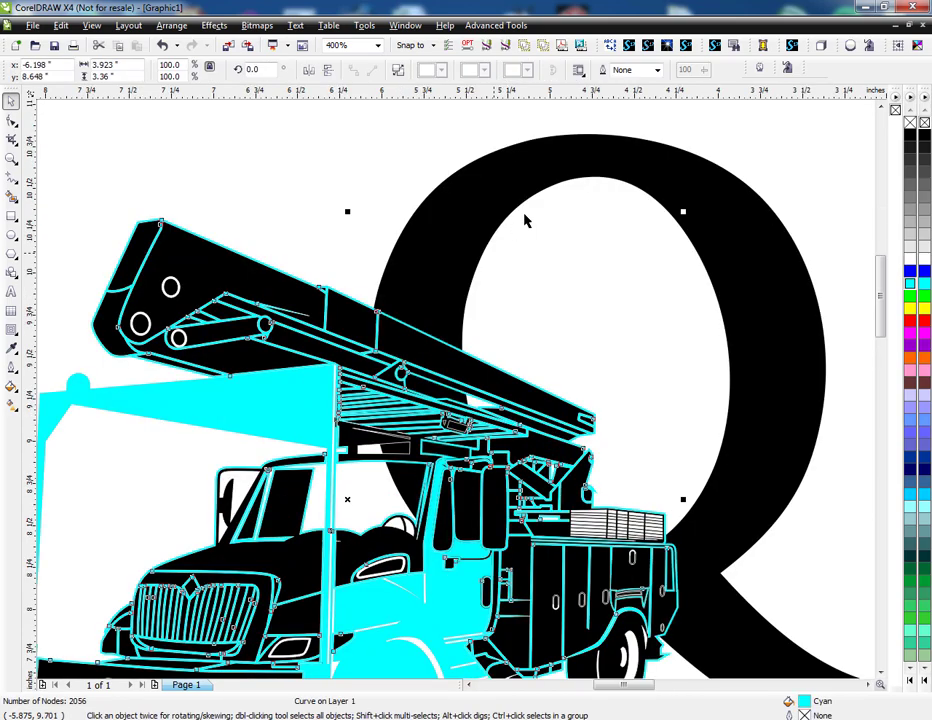
left_click(577, 178, "shift")
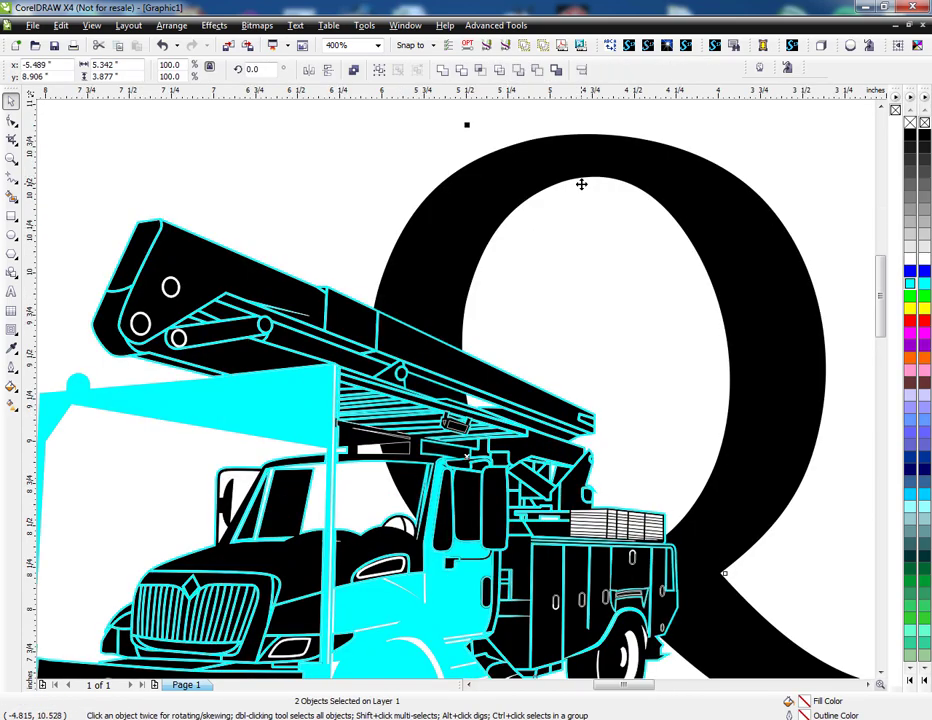
left_click(540, 70)
left_click(474, 348)
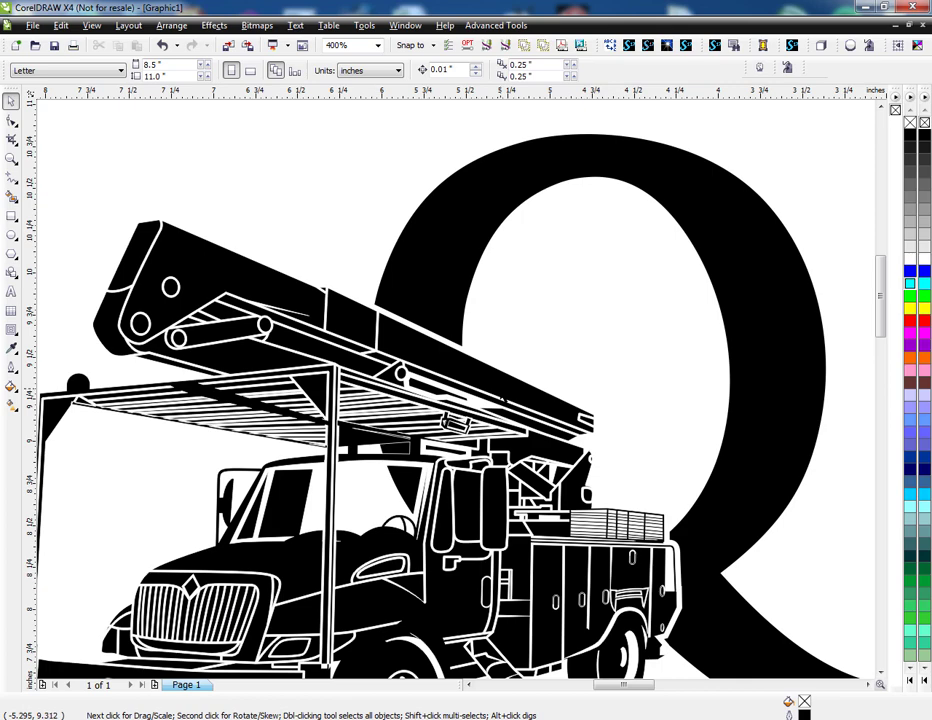
- Move the cut Q away from the truck to examine its cut-out edges, undo the move, and clear the selection
scroll(411, 391, "down", 2)
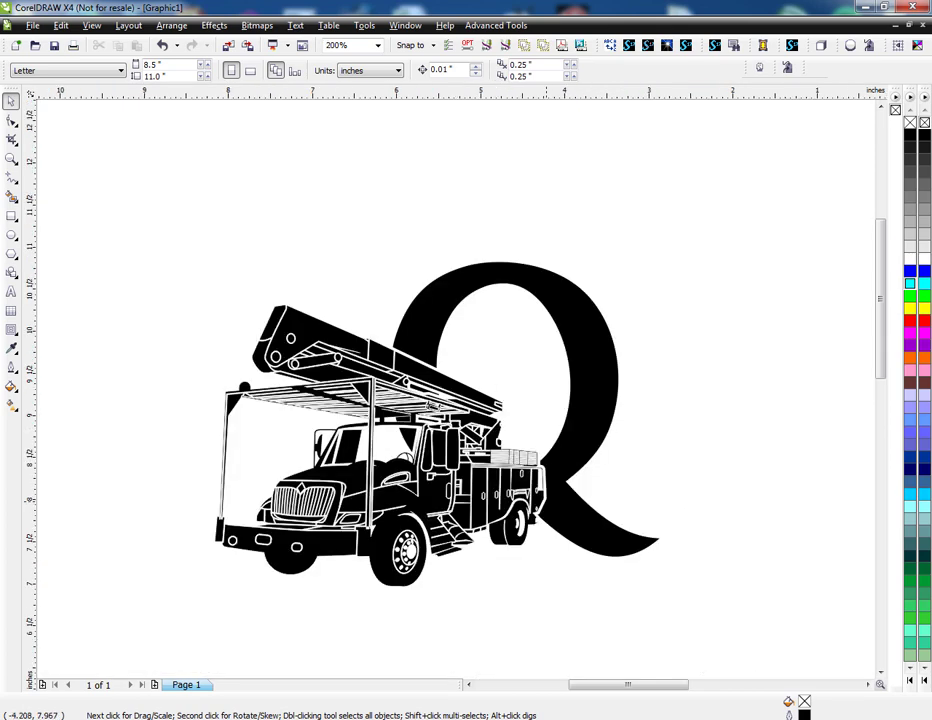
scroll(632, 615, "up", 2)
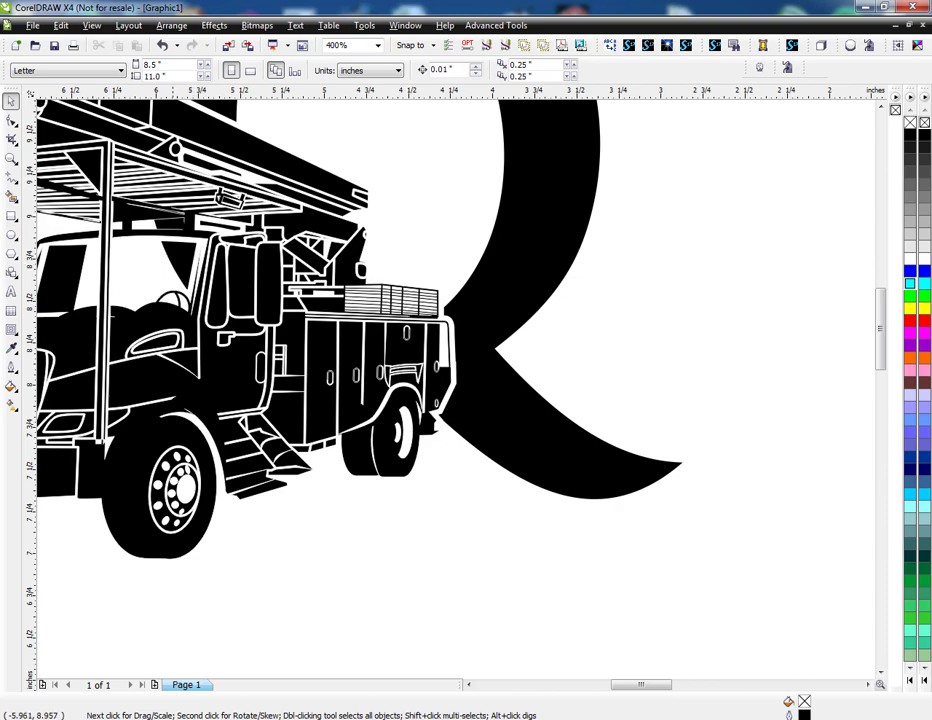
scroll(160, 168, "down", 2)
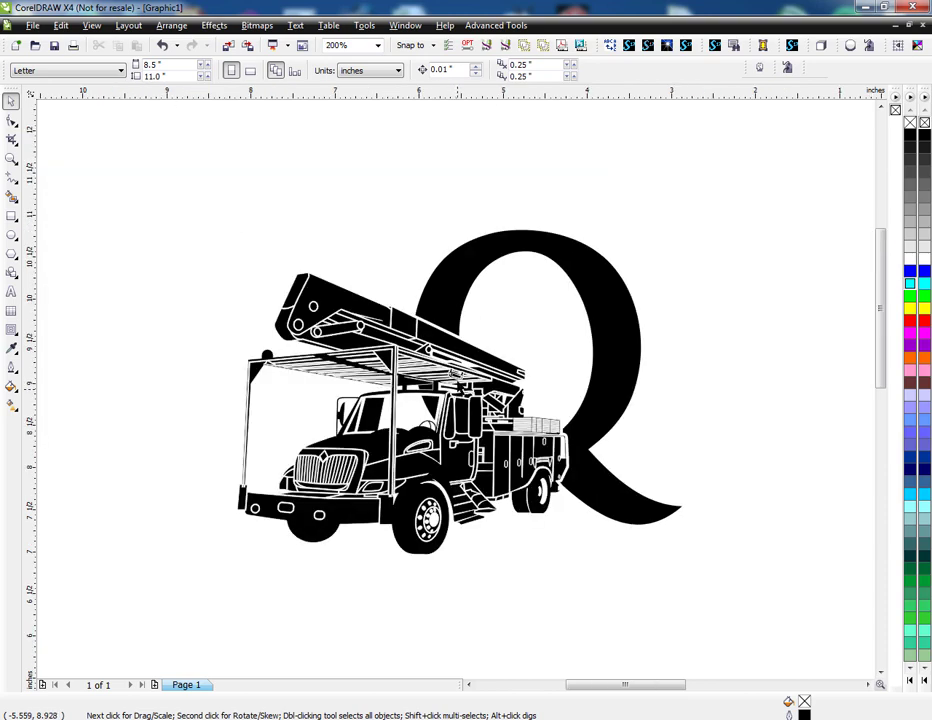
left_click_drag(486, 354, 638, 262)
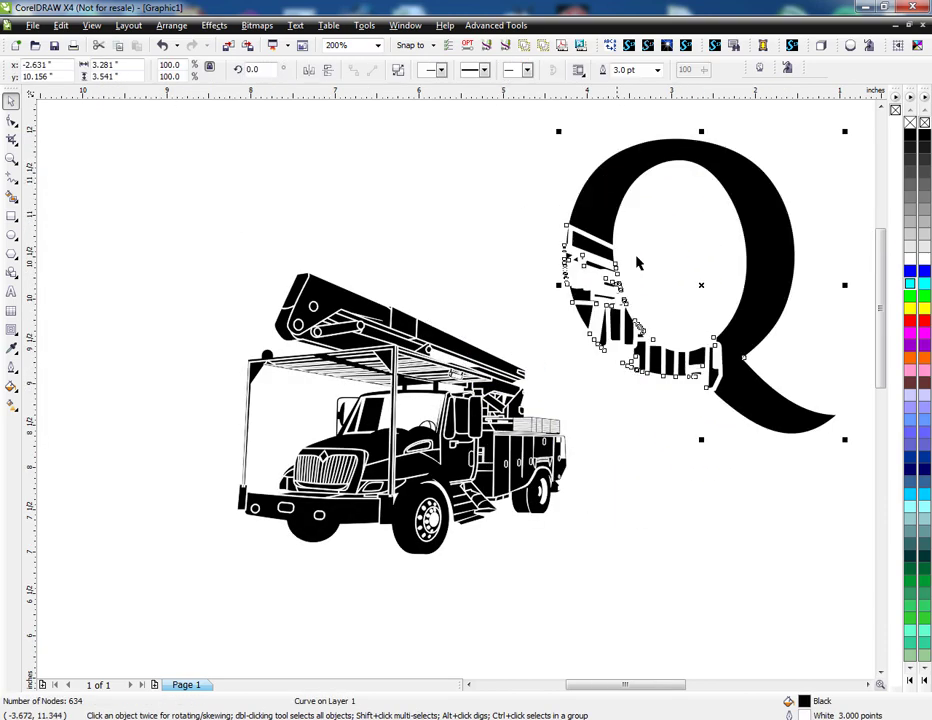
scroll(450, 387, "up", 2)
scroll(453, 391, "down", 2)
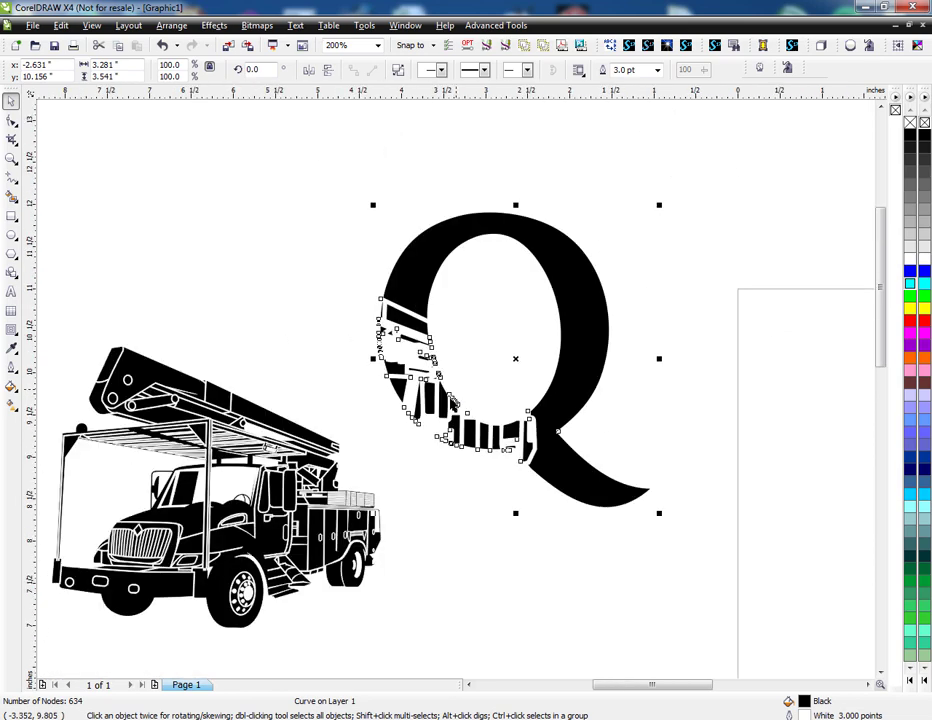
left_click_drag(607, 316, 454, 407)
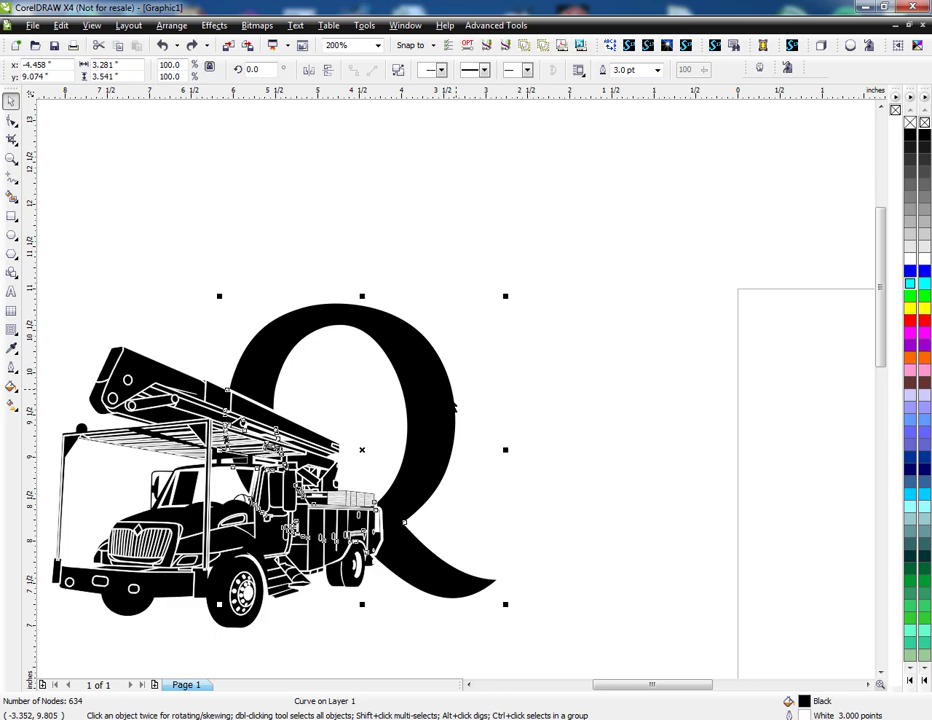
left_click(548, 407)
scroll(541, 408, "down", 1)
scroll(338, 389, "up", 1)
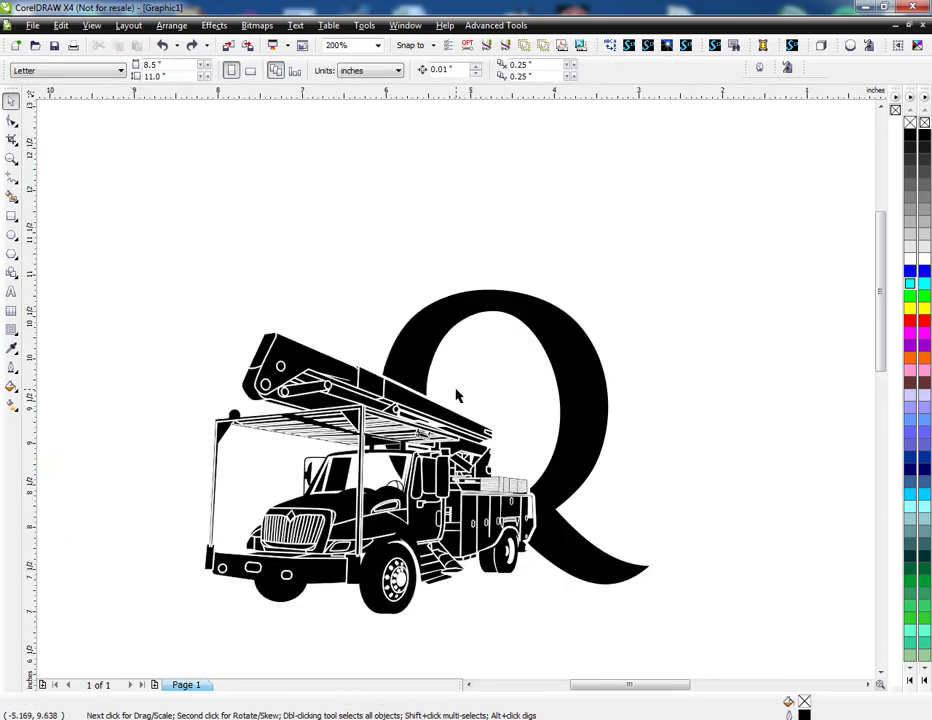
scroll(415, 397, "up", 1)
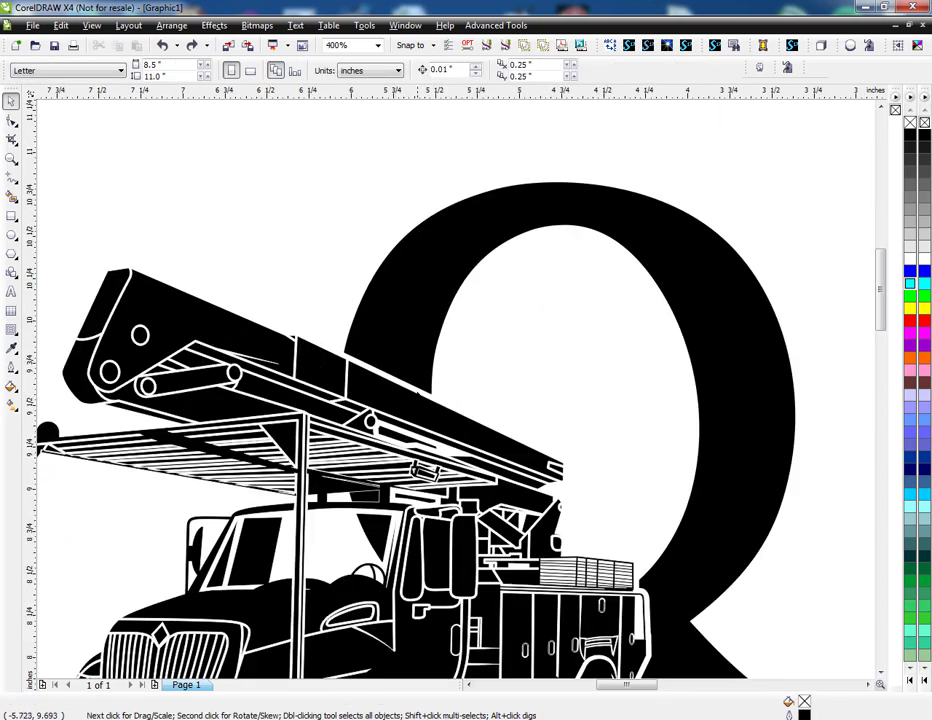
scroll(480, 372, "down", 1)
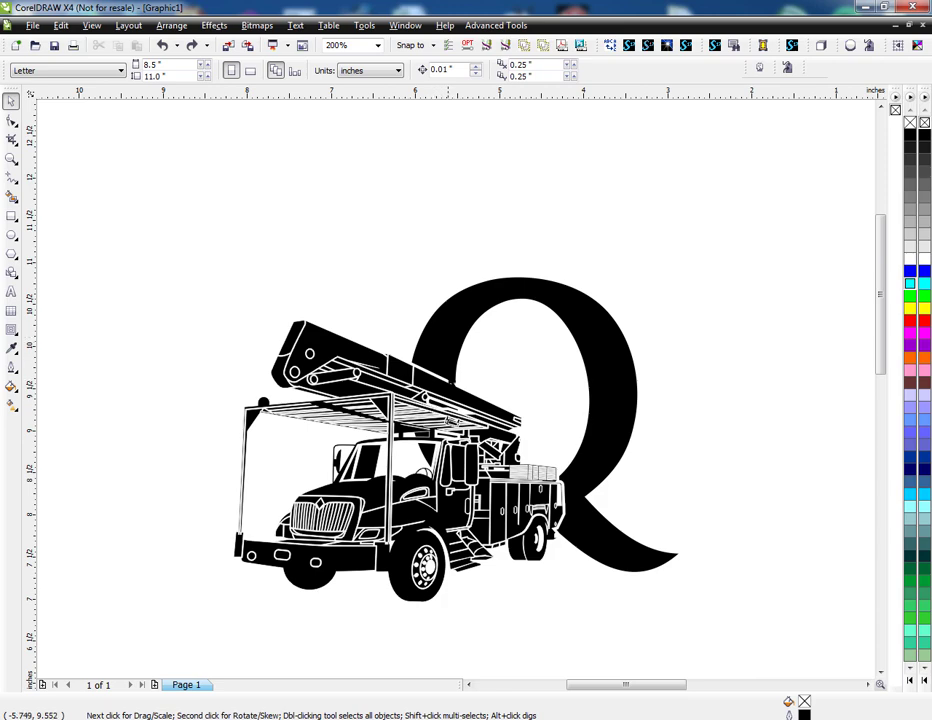